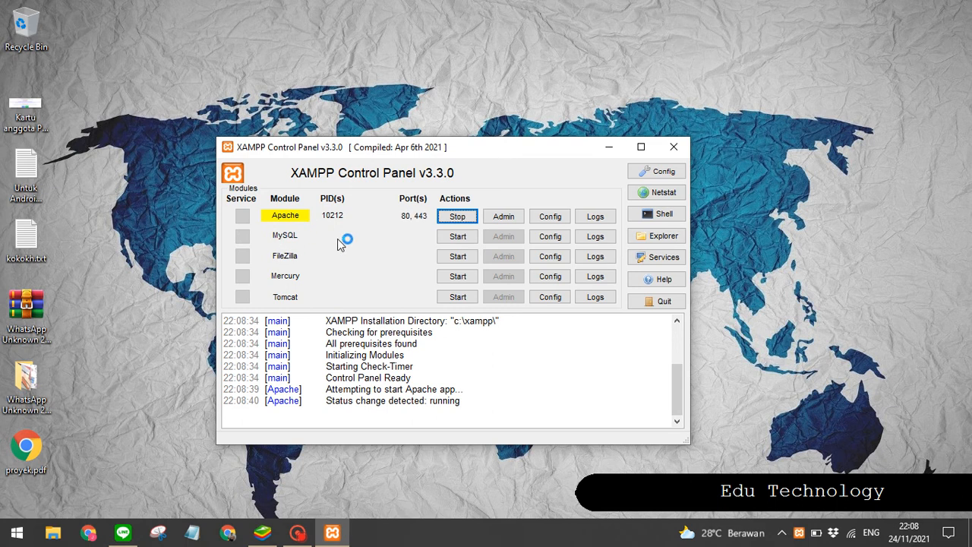
# Step: Start the MySQL module in the XAMPP Control Panel and minimise the panel
pyautogui.click(453, 235)
pyautogui.moveTo(367, 147); pyautogui.dragTo(381, 162)
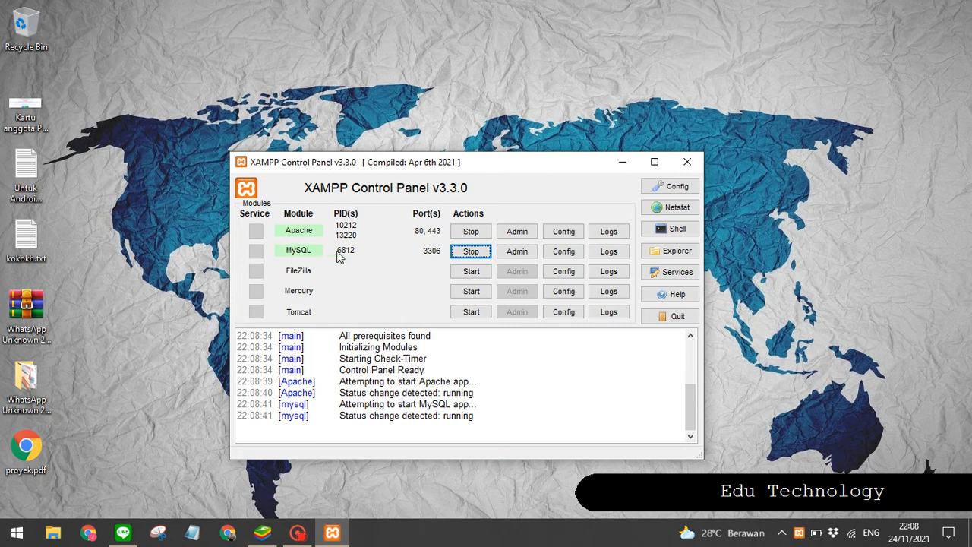
pyautogui.click(622, 166)
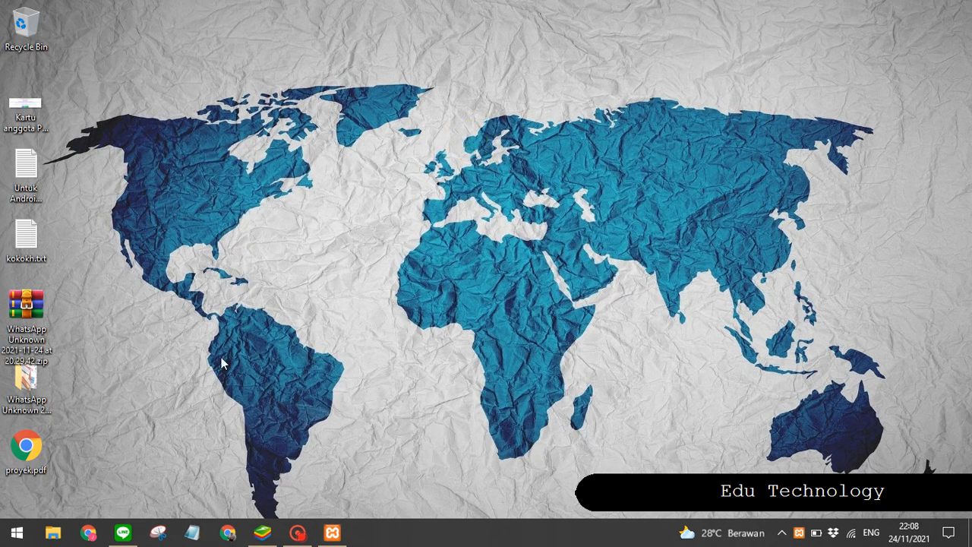
# Step: Open Chrome and go to localhost/phpmyadmin/
pyautogui.click(177, 368)
pyautogui.click(227, 532)
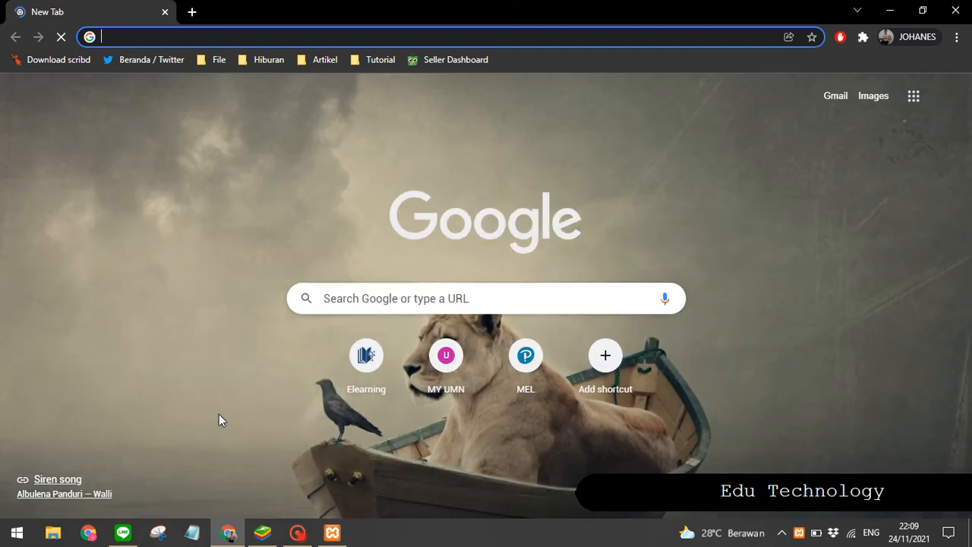
pyautogui.click(191, 310)
pyautogui.click(128, 275)
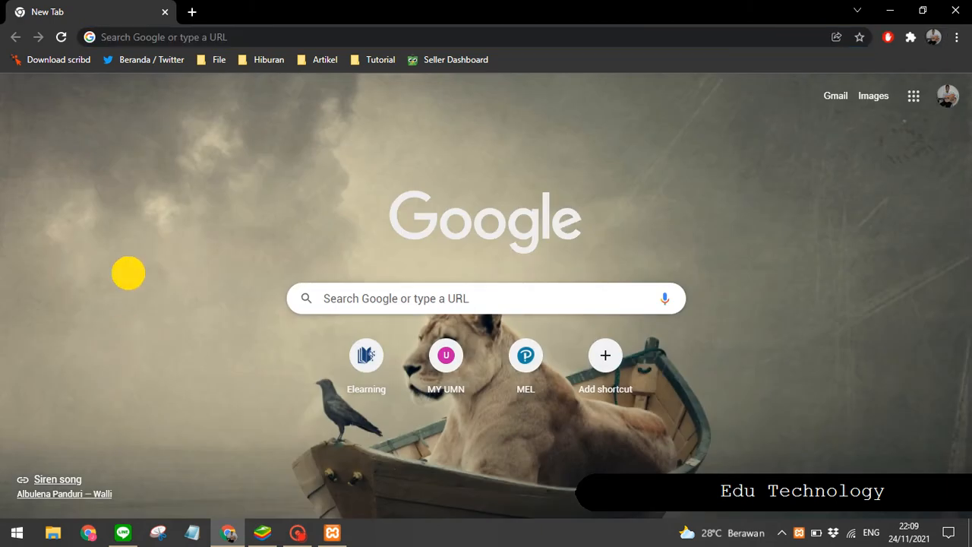
pyautogui.click(275, 36)
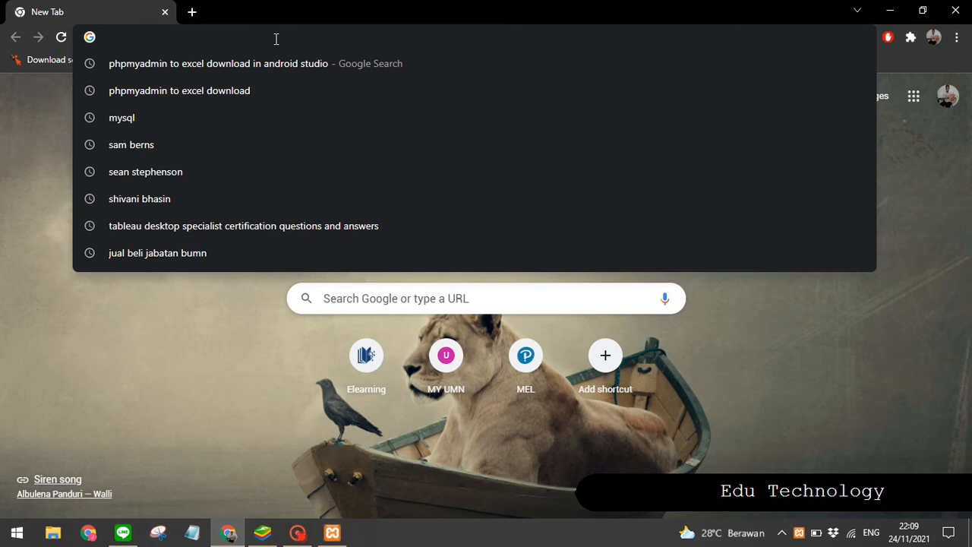
pyautogui.write('local')
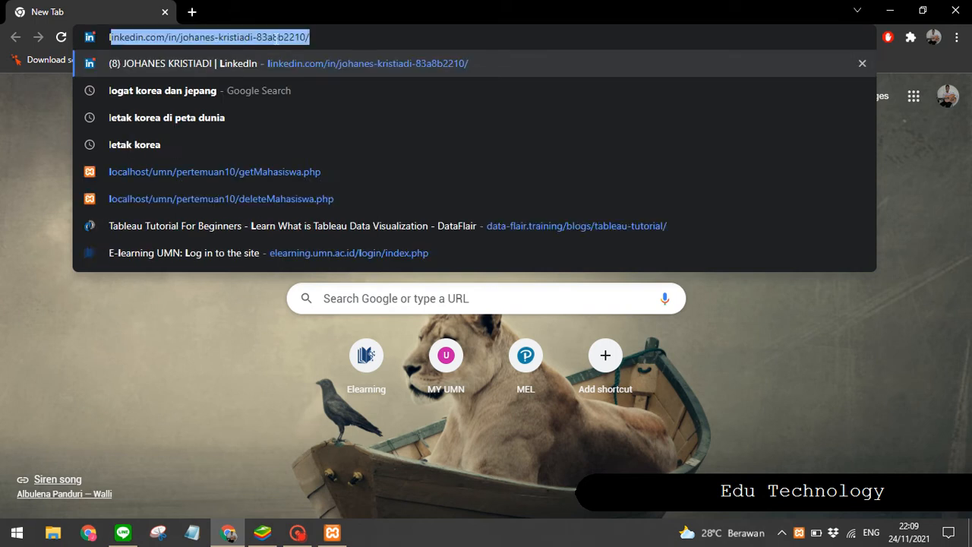
pyautogui.write('host')
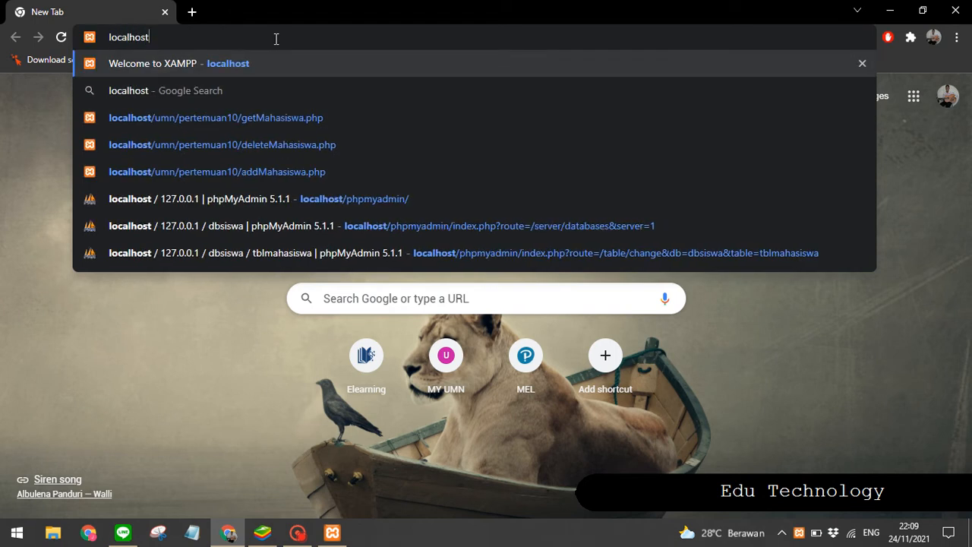
pyautogui.write('/phpmyadmin/')
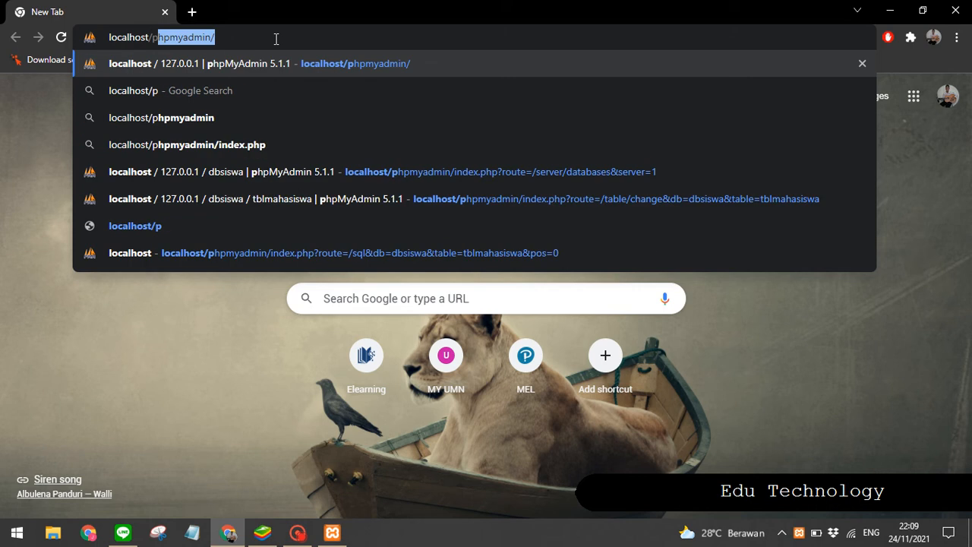
pyautogui.press('Return')
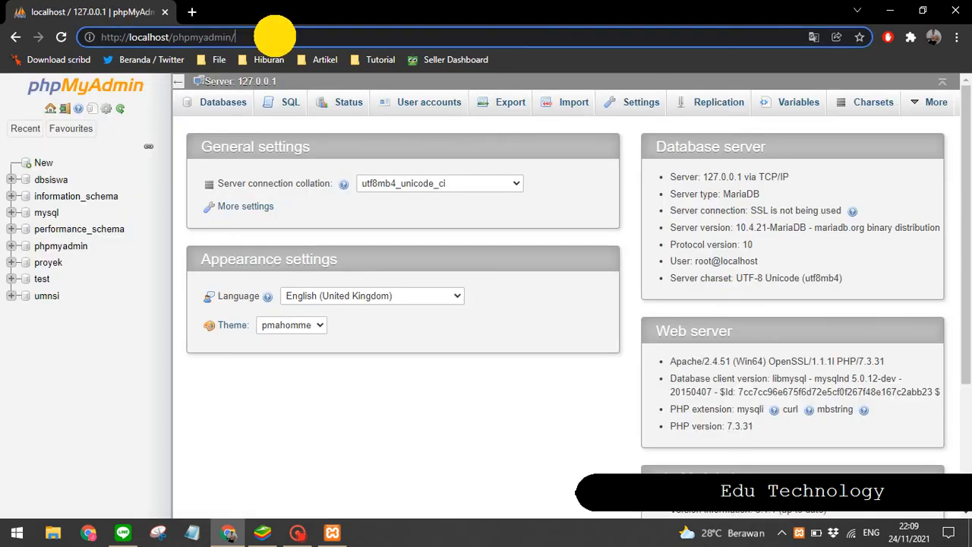
pyautogui.click(275, 37)
pyautogui.click(286, 37)
pyautogui.click(343, 392)
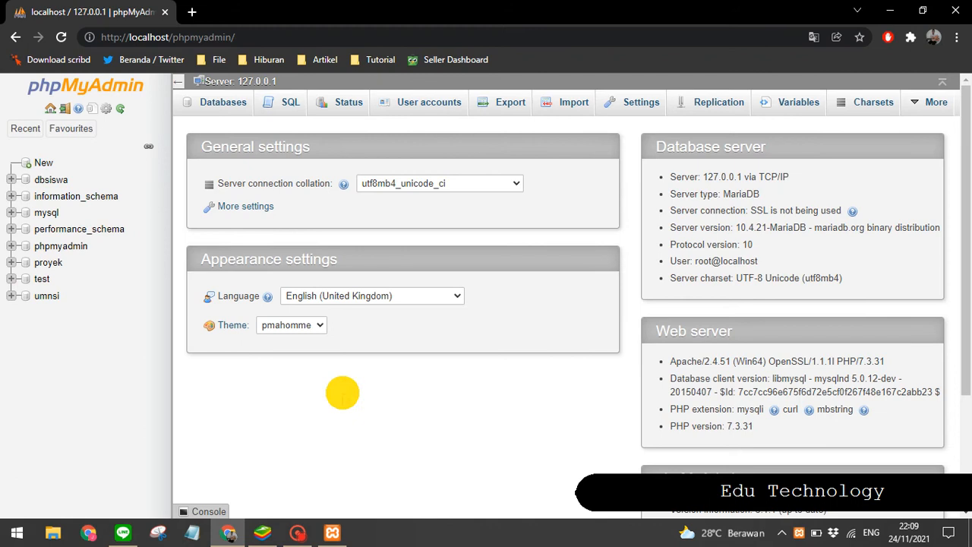
# Step: Open phpMyAdmin through MySQL's Admin action in XAMPP, then close the duplicate browser tab
pyautogui.click(332, 533)
pyautogui.click(364, 157)
pyautogui.moveTo(364, 158); pyautogui.dragTo(364, 155)
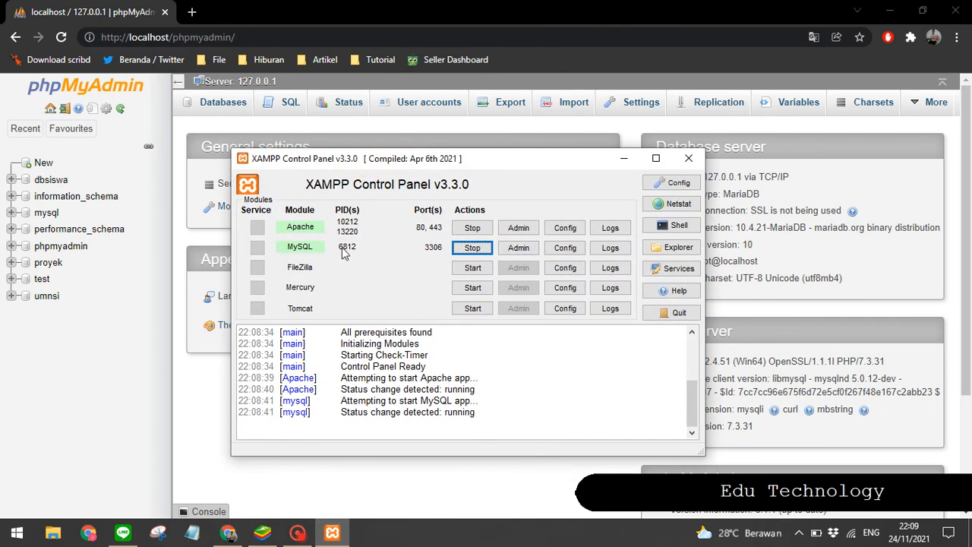
pyautogui.click(513, 247)
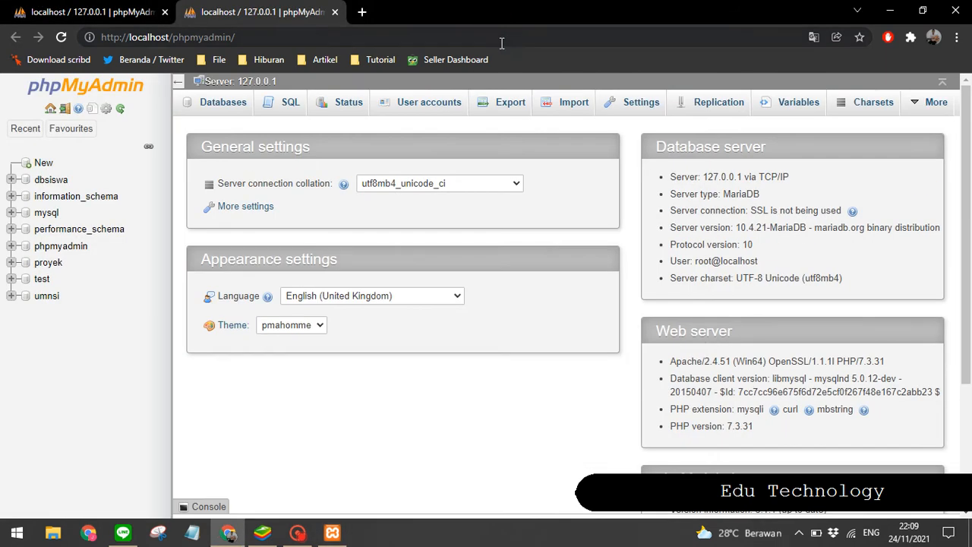
pyautogui.click(501, 38)
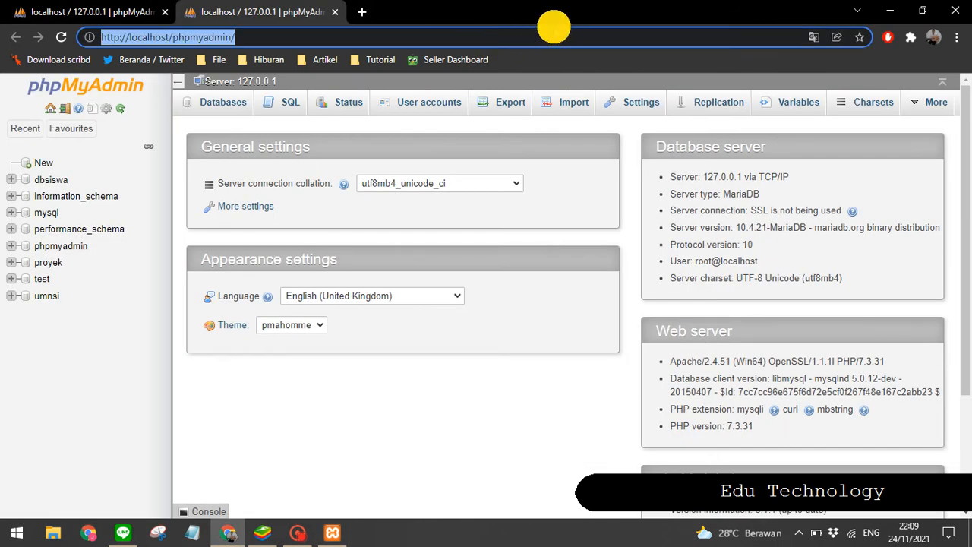
pyautogui.click(46, 10)
pyautogui.click(228, 12)
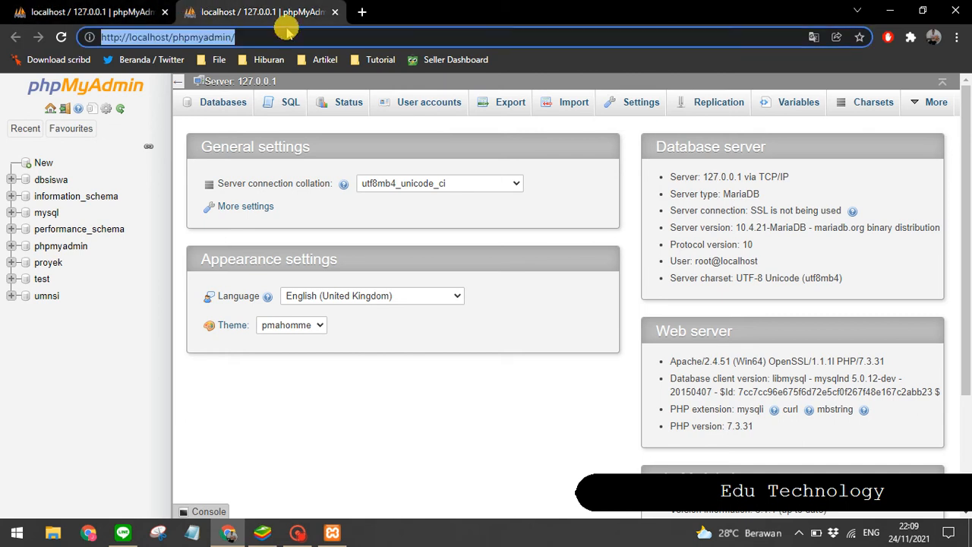
pyautogui.click(335, 12)
pyautogui.click(348, 399)
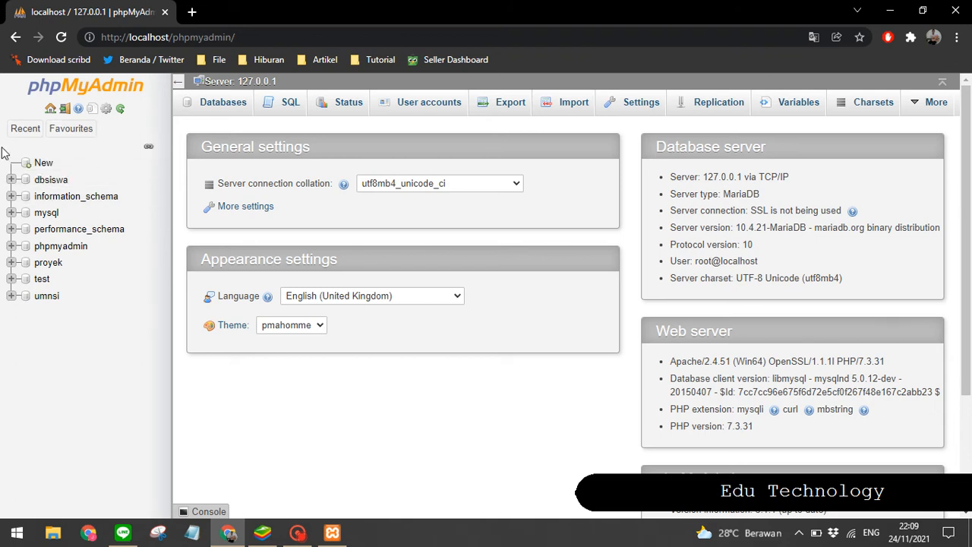
# Step: Create a new database named dbBarang, choosing the plain Collation entry in the collation list
pyautogui.click(44, 161)
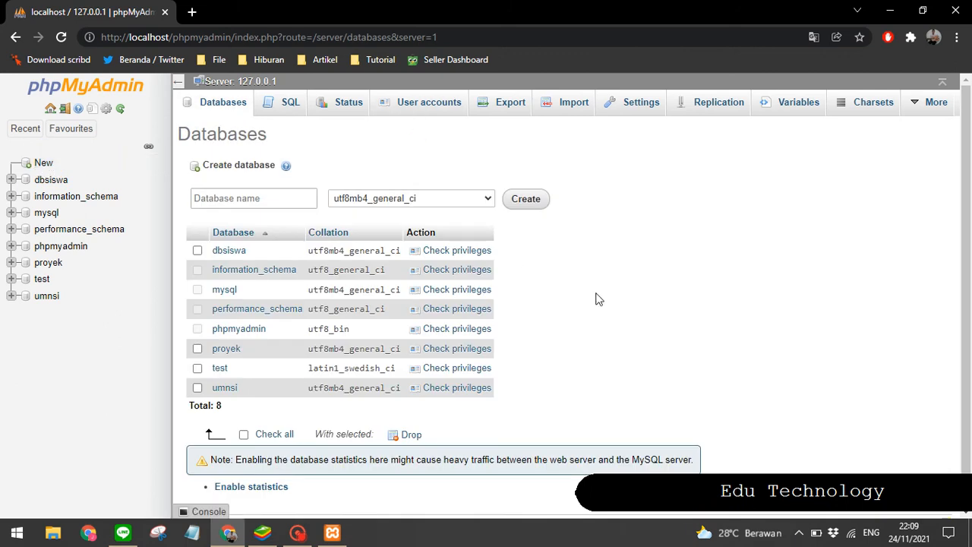
pyautogui.click(200, 199)
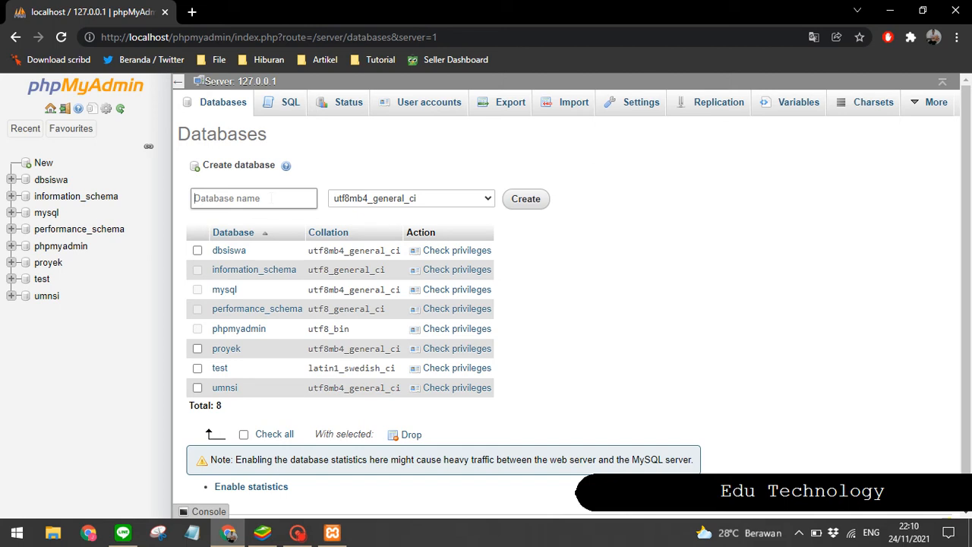
pyautogui.write('dbBarang')
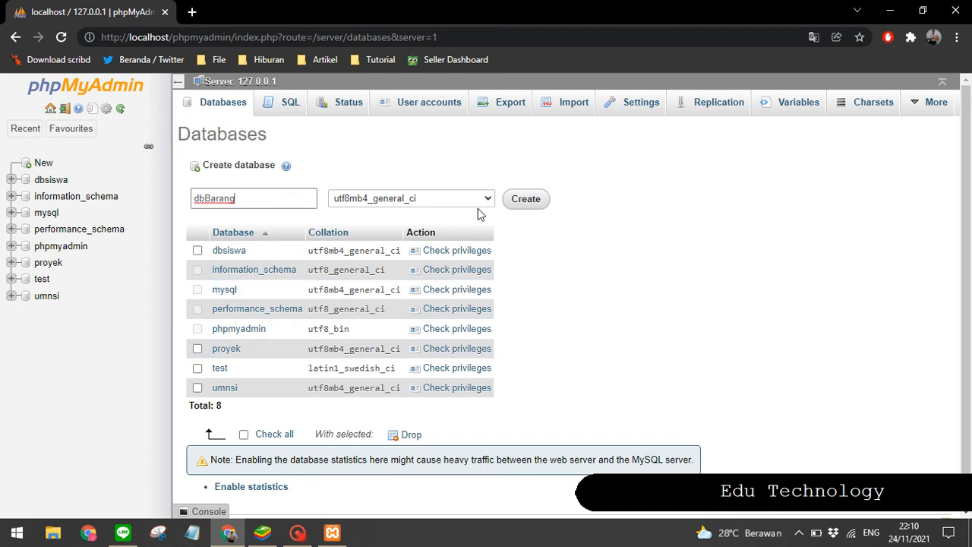
pyautogui.click(472, 202)
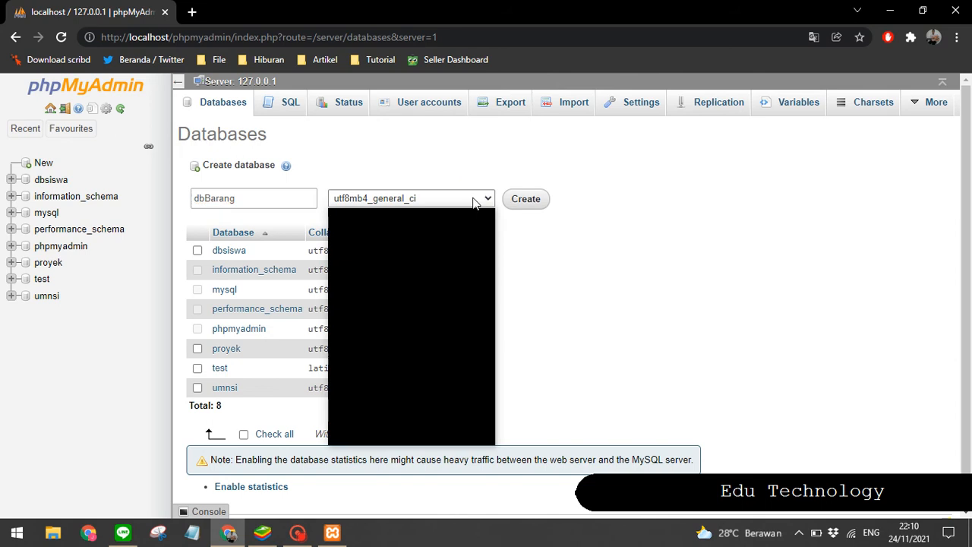
pyautogui.scroll(20, 442, 237)
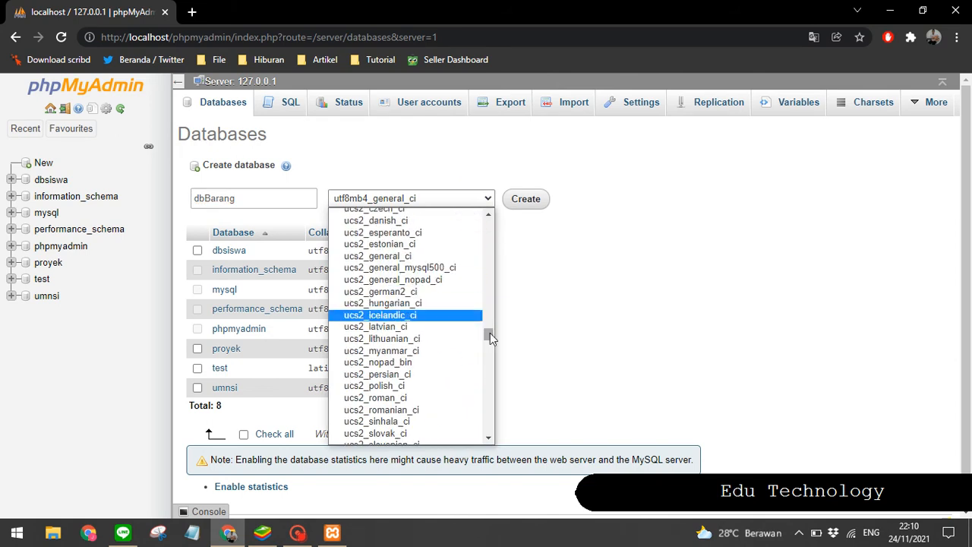
pyautogui.moveTo(490, 333); pyautogui.dragTo(489, 210)
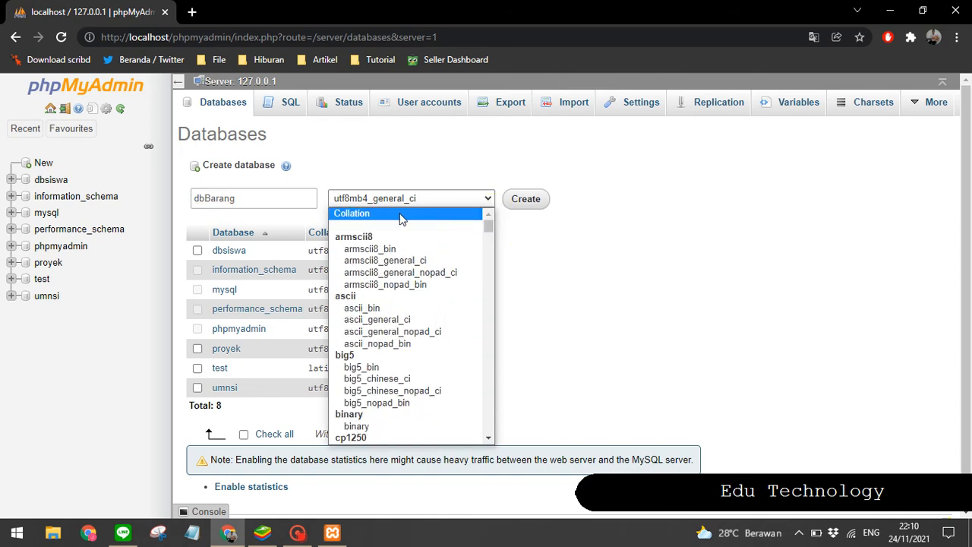
pyautogui.click(402, 216)
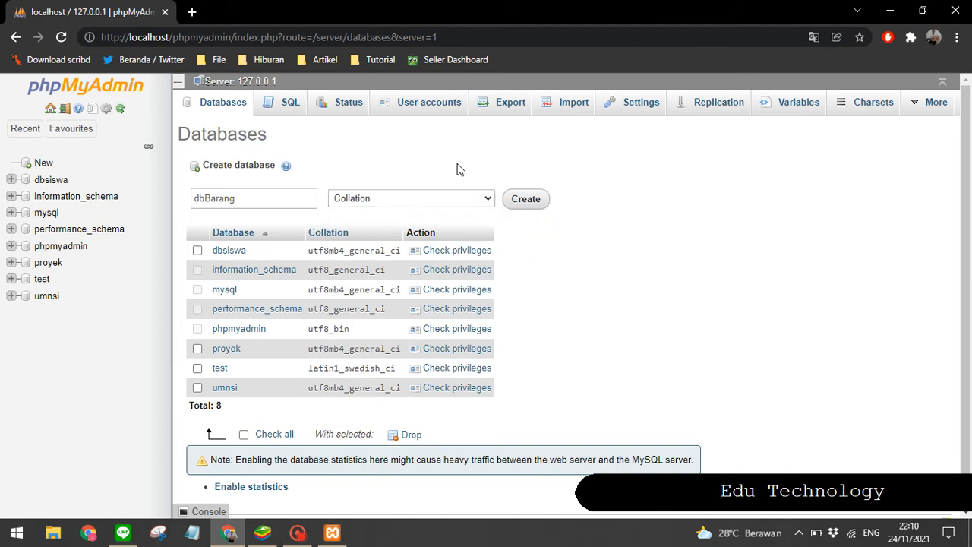
pyautogui.click(524, 200)
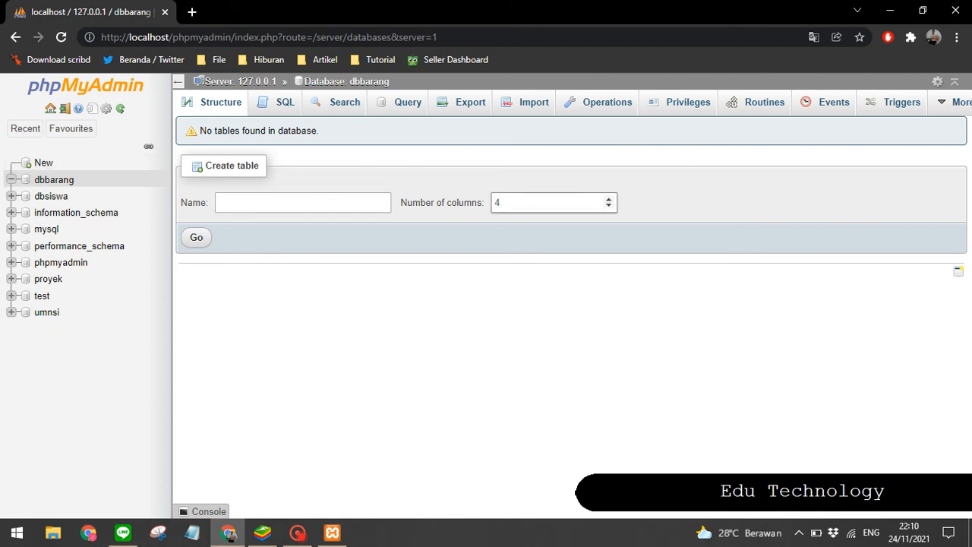
# Step: Create a table named penjualan in dbBarang with 4 columns
pyautogui.click(275, 203)
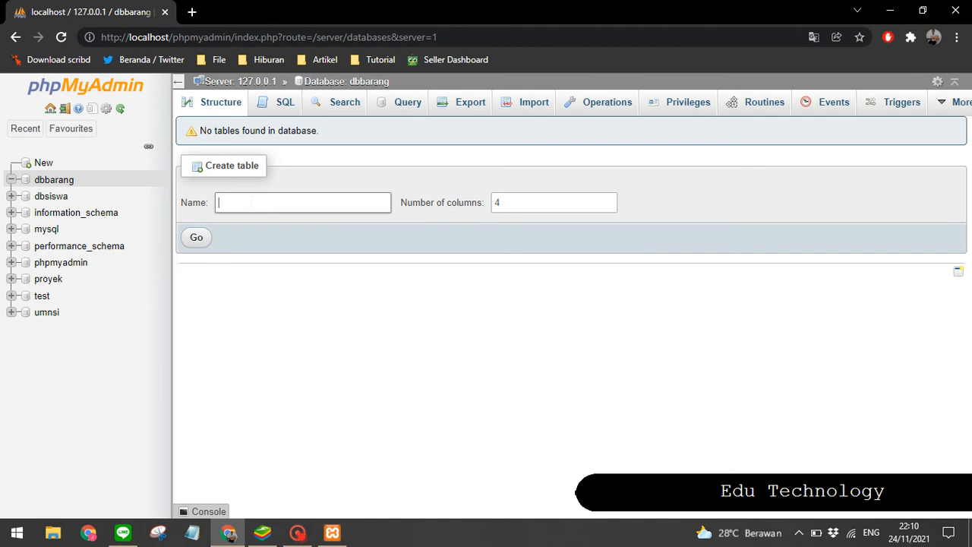
pyautogui.click(250, 201)
pyautogui.write('P')
pyautogui.press('BackSpace')
pyautogui.write('penjualan')
pyautogui.click(537, 203)
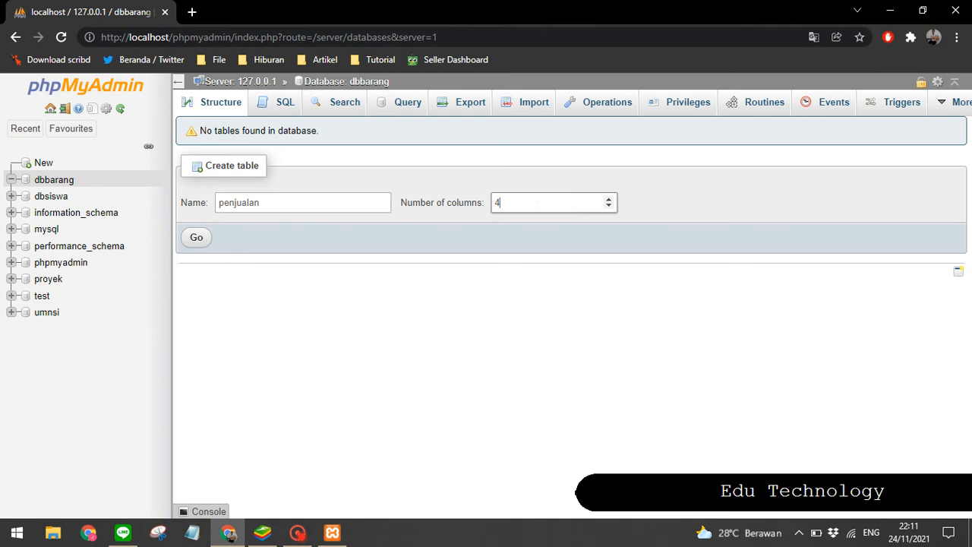
pyautogui.click(196, 237)
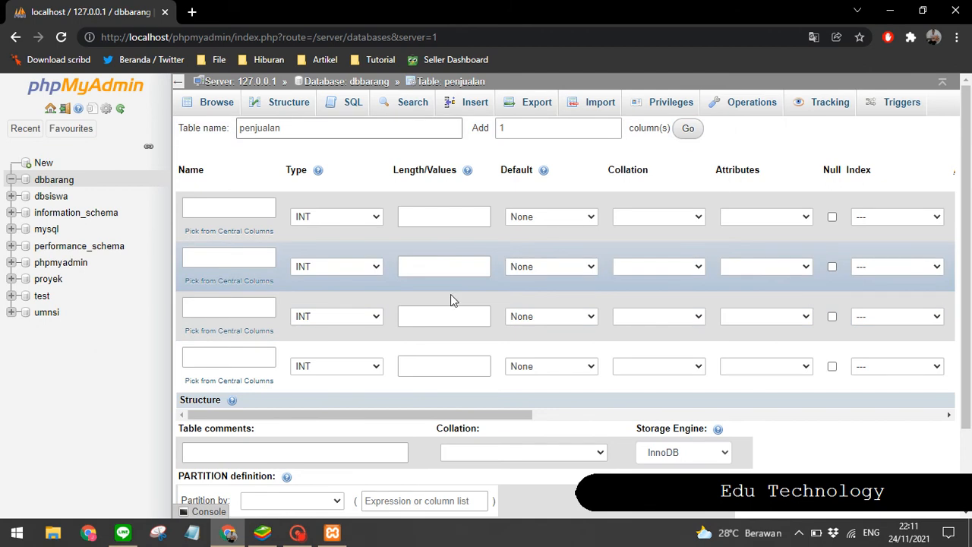
# Step: Name the four columns Nama Barang, Harga Jual, Distributor and Harga Beli
pyautogui.click(220, 208)
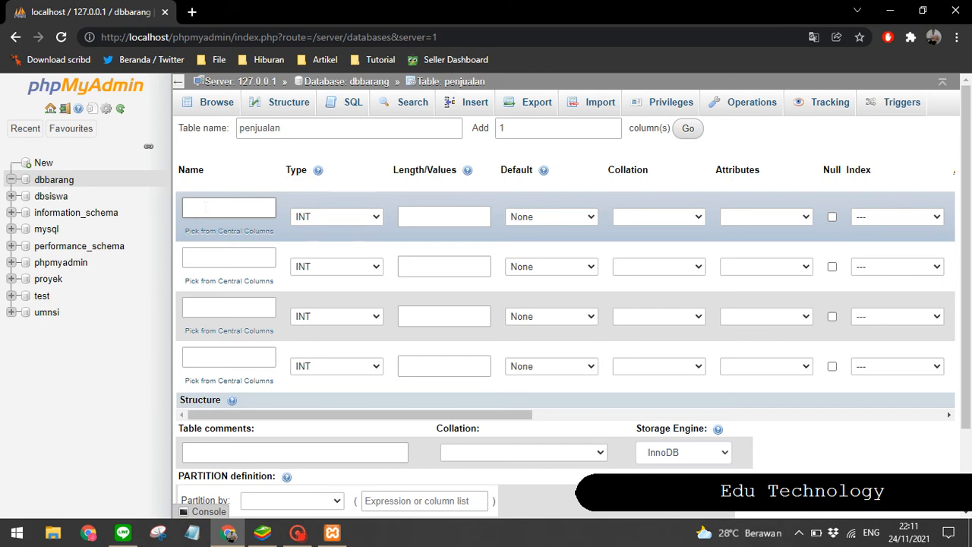
pyautogui.write('Nama Barang')
pyautogui.click(228, 257)
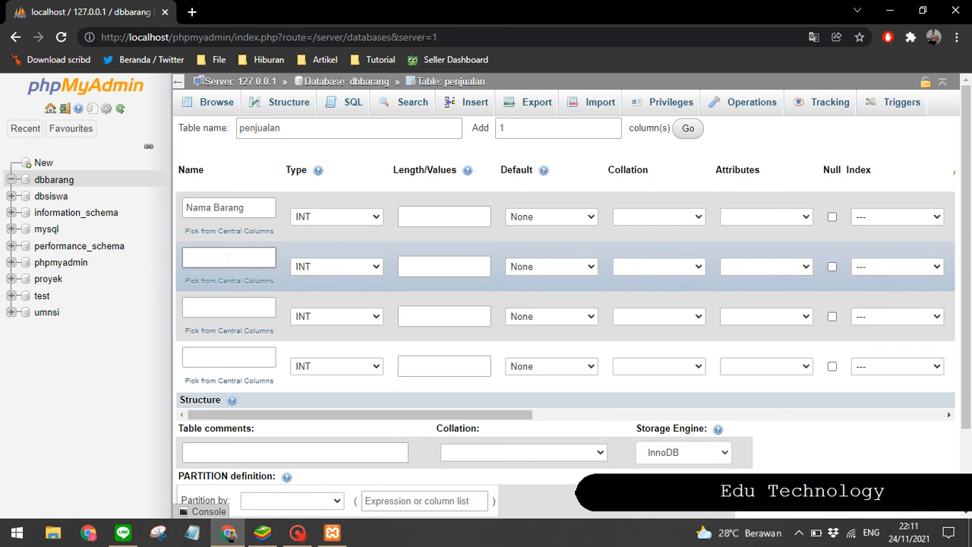
pyautogui.write('Harga Barang')
pyautogui.click(225, 308)
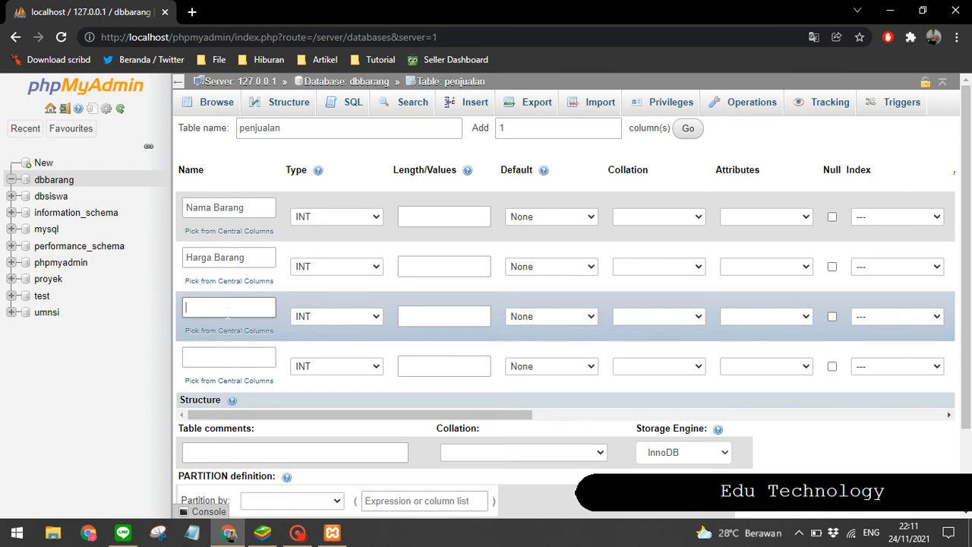
pyautogui.write('Distributor')
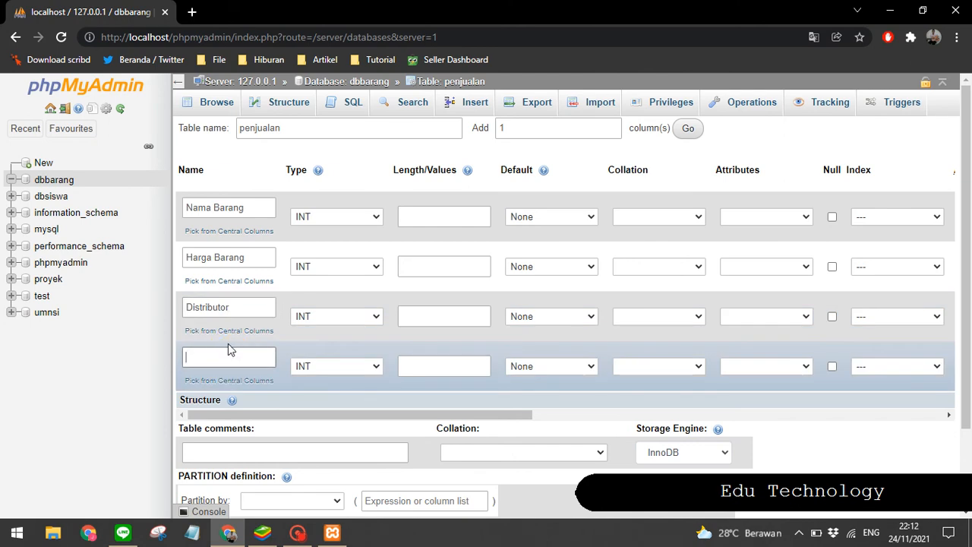
pyautogui.write('Harga Beli')
pyautogui.doubleClick(228, 257)
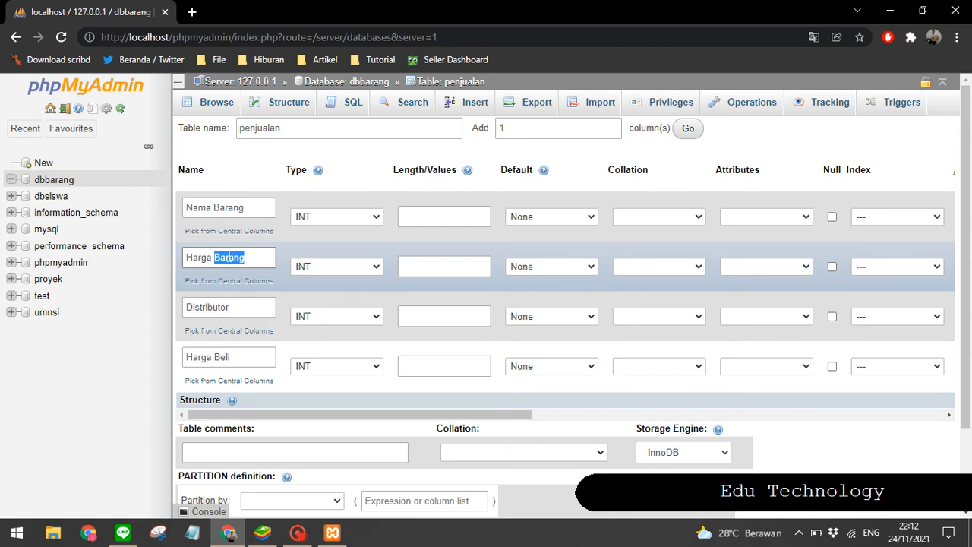
pyautogui.write('Jual')
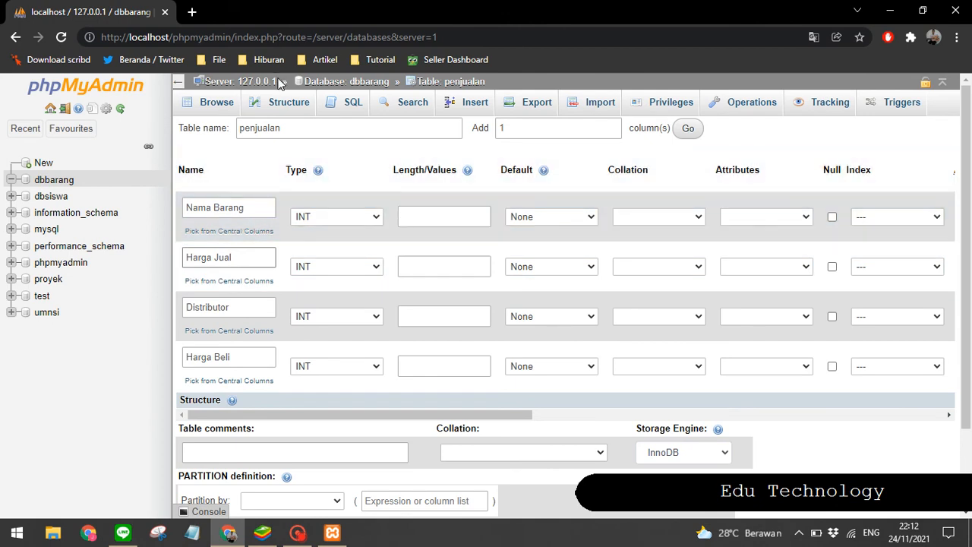
# Step: Set the Nama Barang column's type to VARCHAR with length 100
pyautogui.click(319, 216)
pyautogui.click(316, 243)
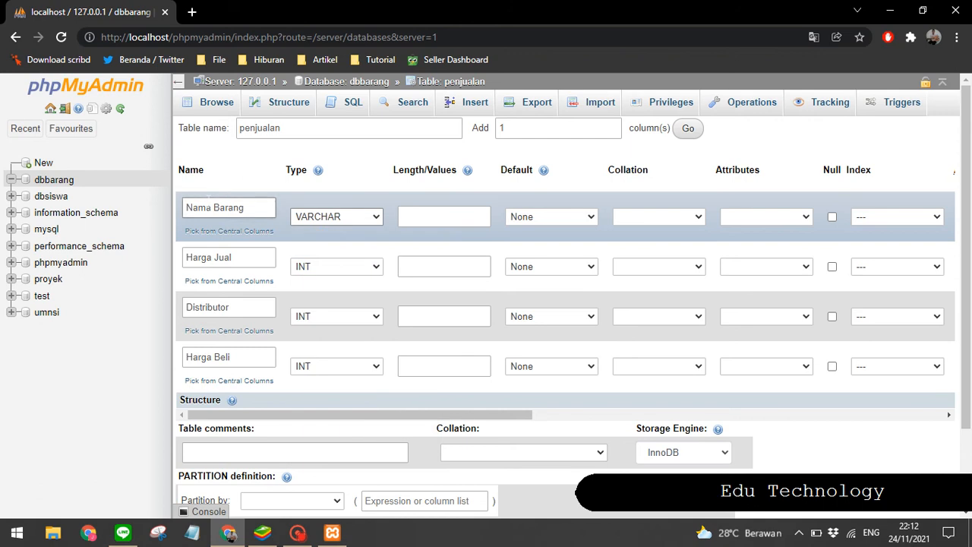
pyautogui.click(444, 216)
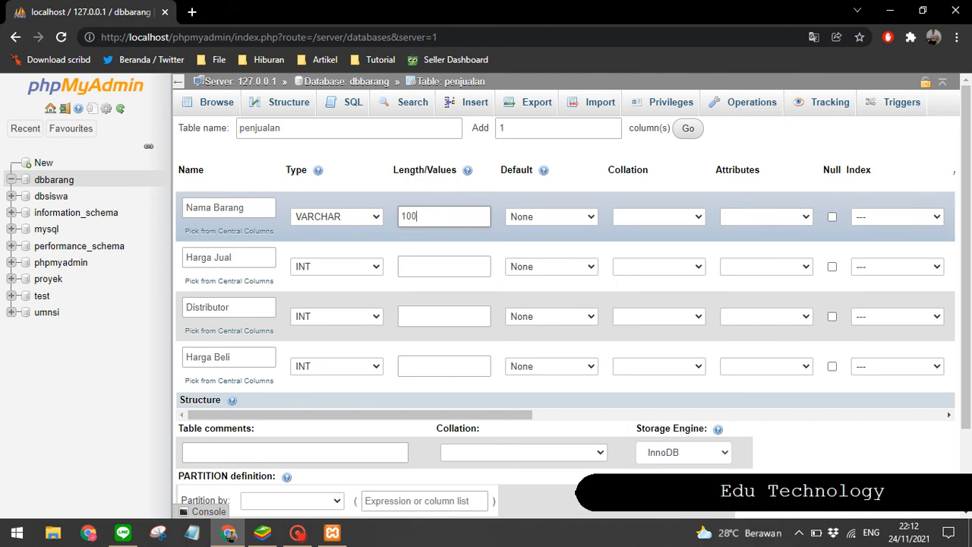
# Step: Set the Harga Jual column's type to INT and its length to 20000
pyautogui.click(319, 267)
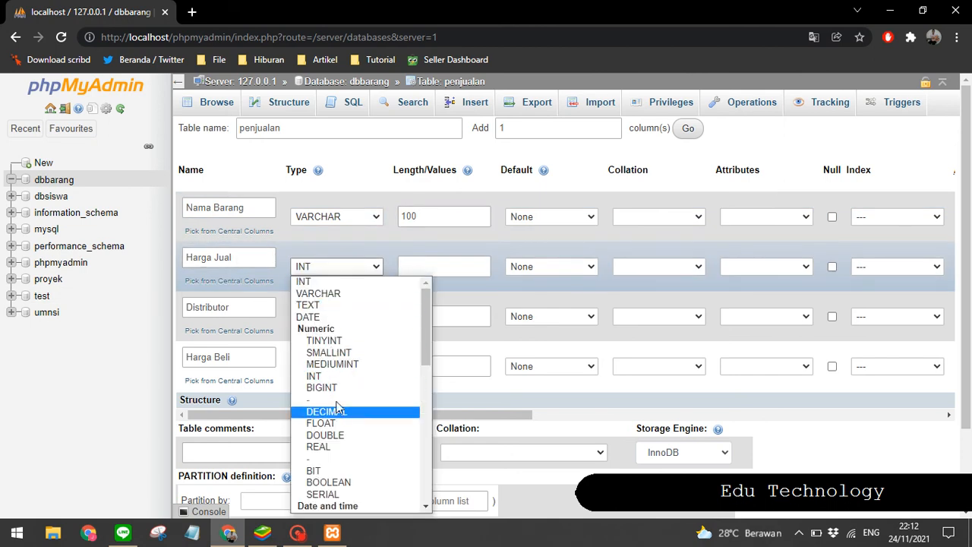
pyautogui.scroll(-4, 337, 391)
pyautogui.scroll(4, 337, 390)
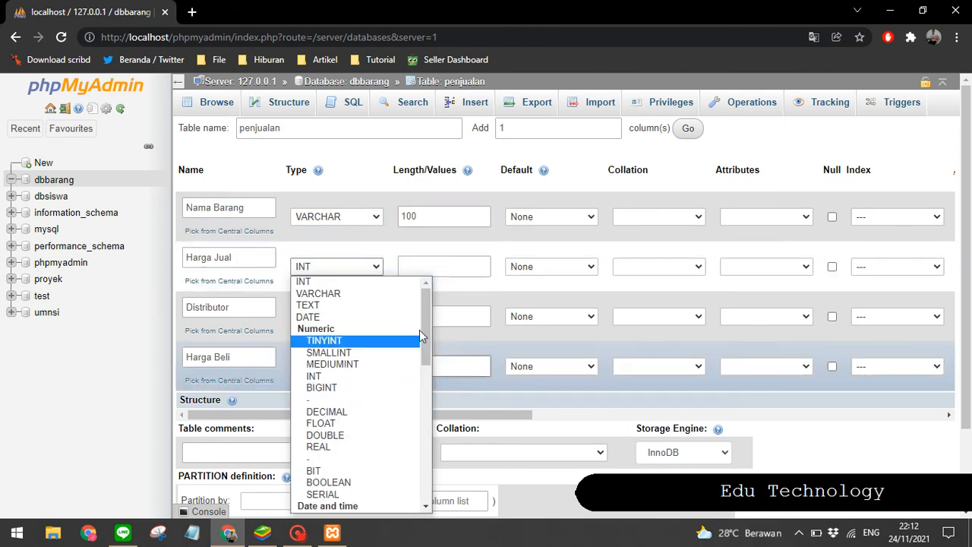
pyautogui.moveTo(422, 335); pyautogui.dragTo(426, 288)
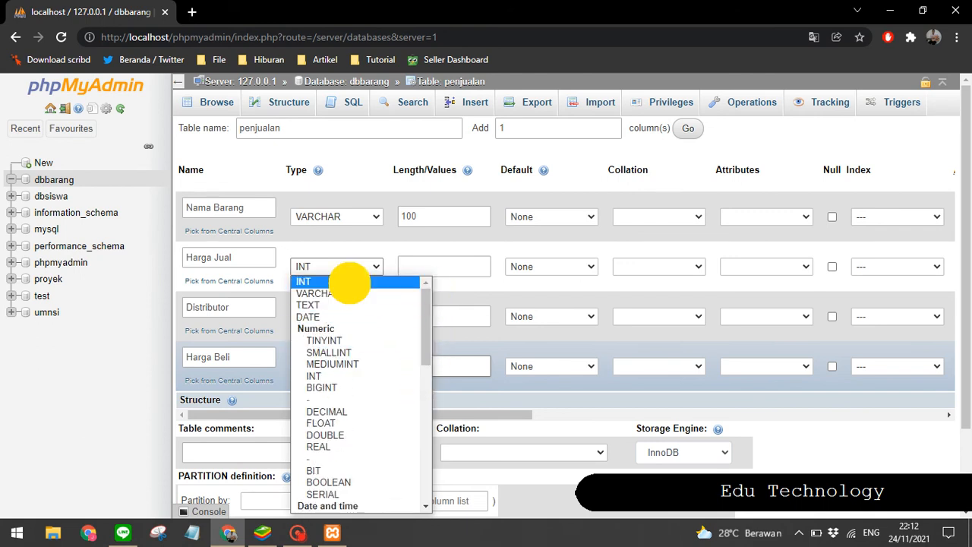
pyautogui.click(348, 282)
pyautogui.click(418, 265)
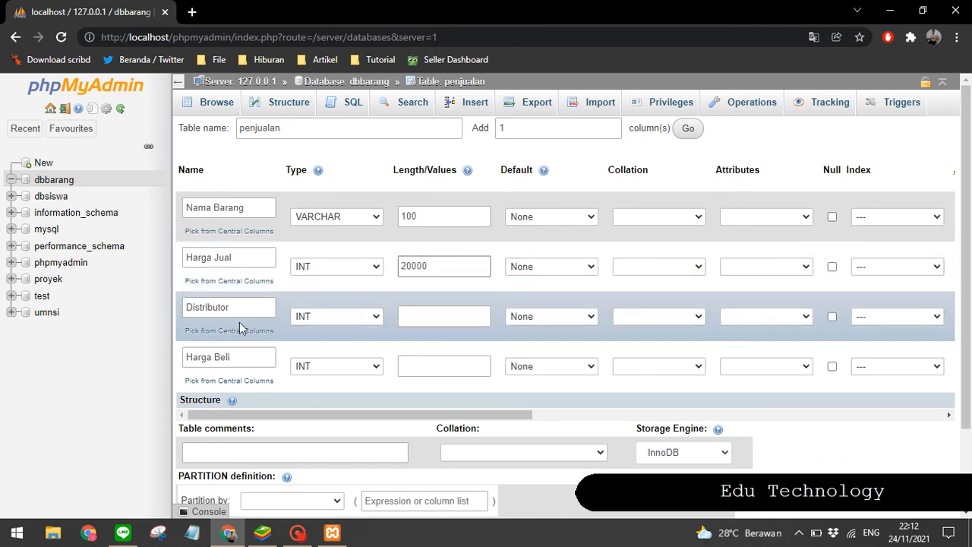
# Step: Set the Distributor column's type to VARCHAR with length 100
pyautogui.click(319, 318)
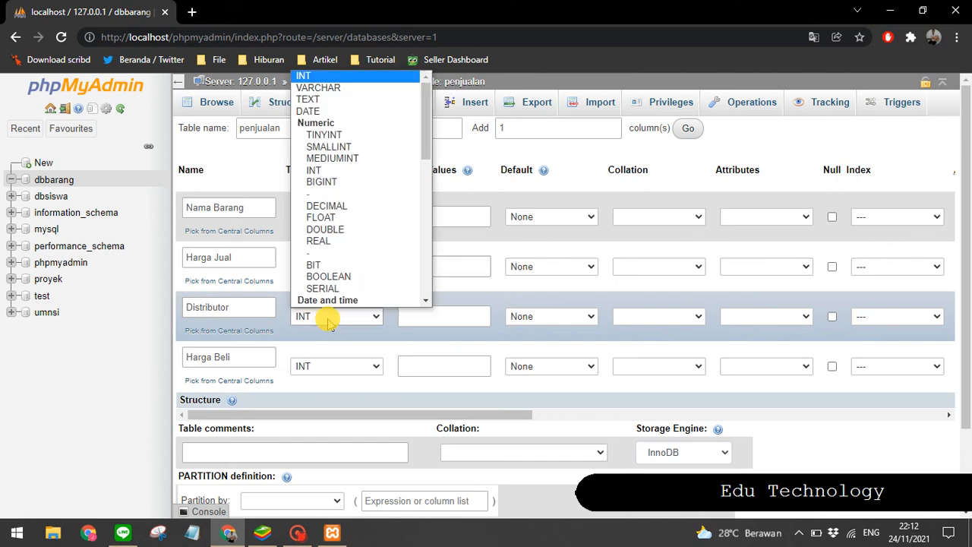
pyautogui.click(340, 88)
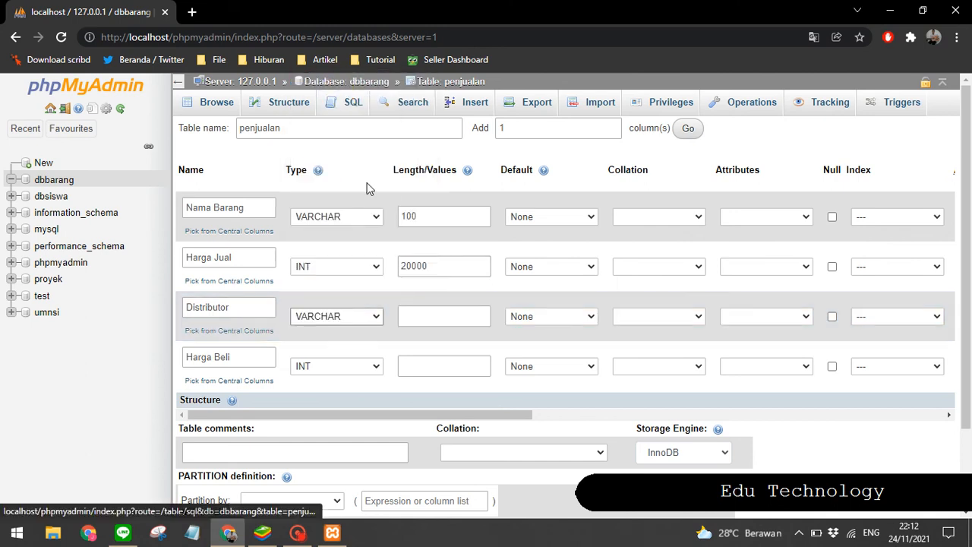
pyautogui.press('Tab')
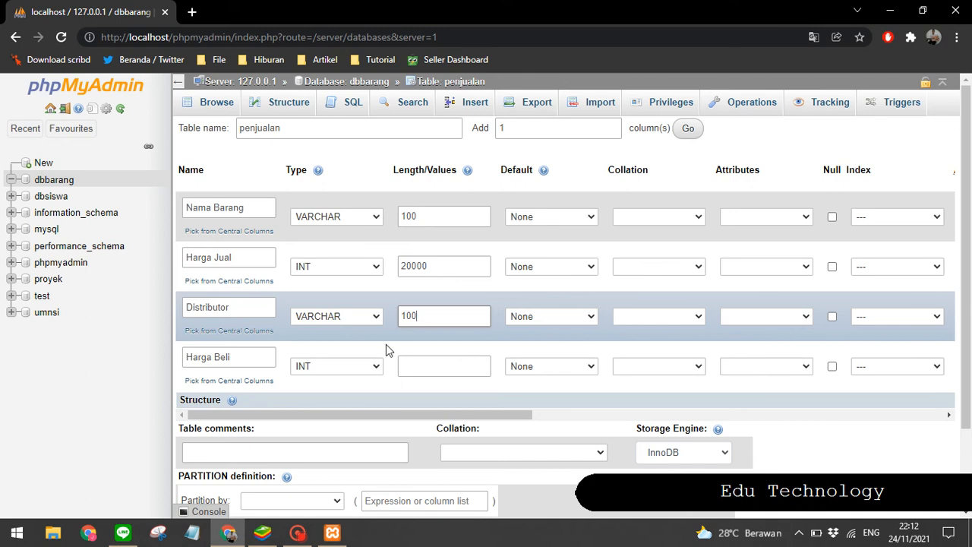
# Step: Set the Harga Beli column's length to 100 and its type to VARCHAR
pyautogui.click(307, 368)
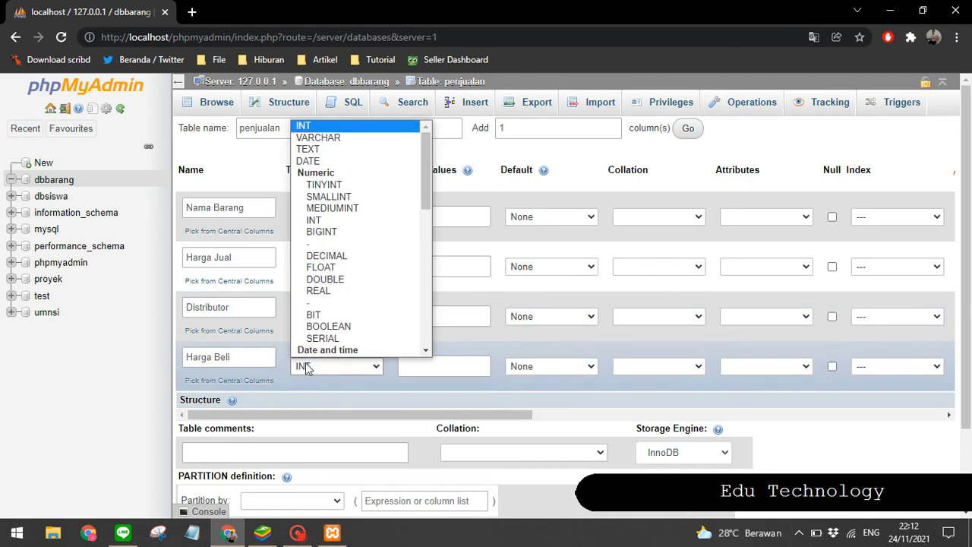
pyautogui.click(315, 126)
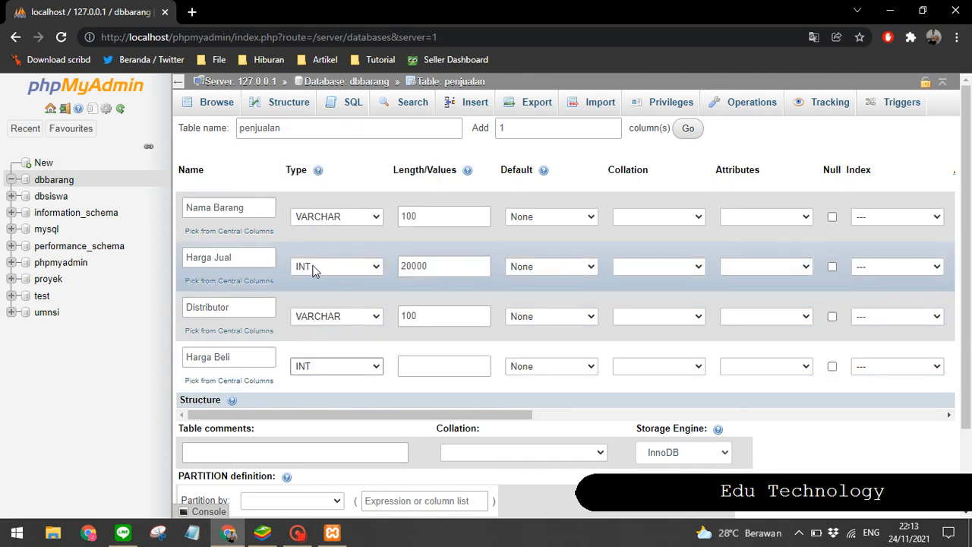
pyautogui.click(430, 368)
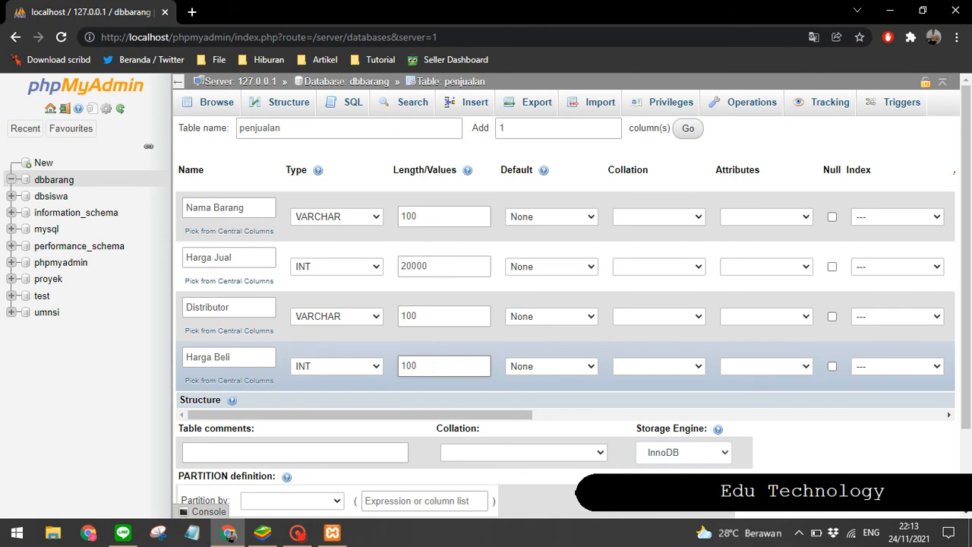
pyautogui.click(338, 365)
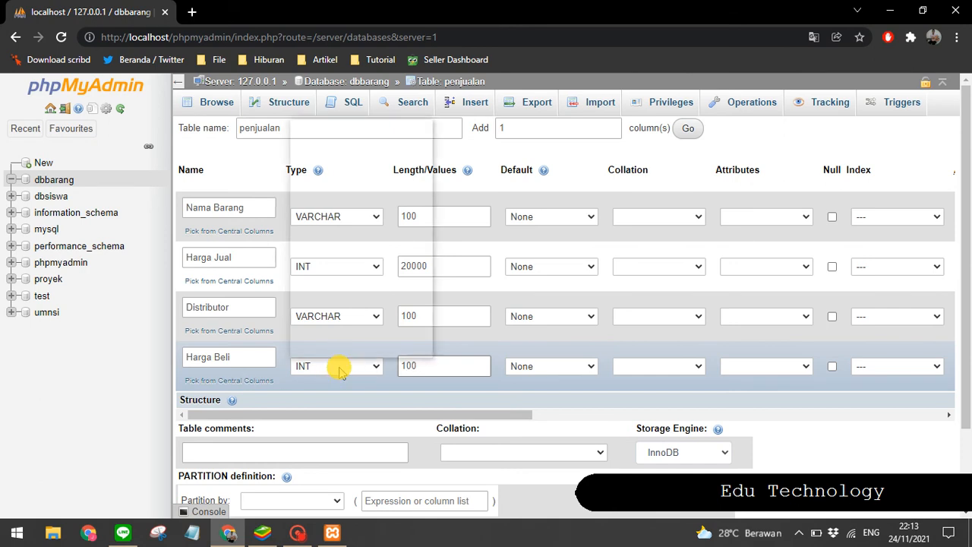
pyautogui.click(326, 138)
# Step: Change the Harga Jual column's type to VARCHAR with length 100
pyautogui.click(337, 266)
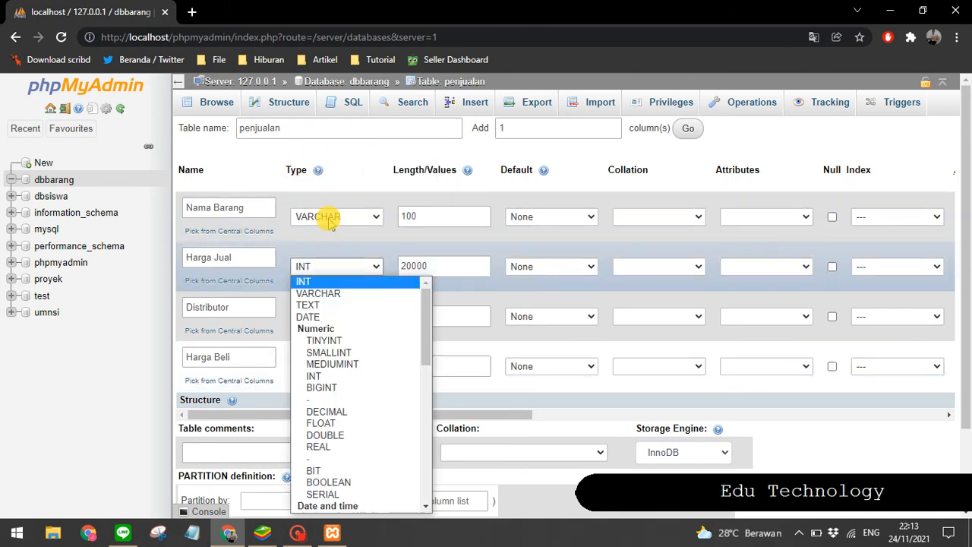
pyautogui.click(328, 294)
pyautogui.doubleClick(412, 265)
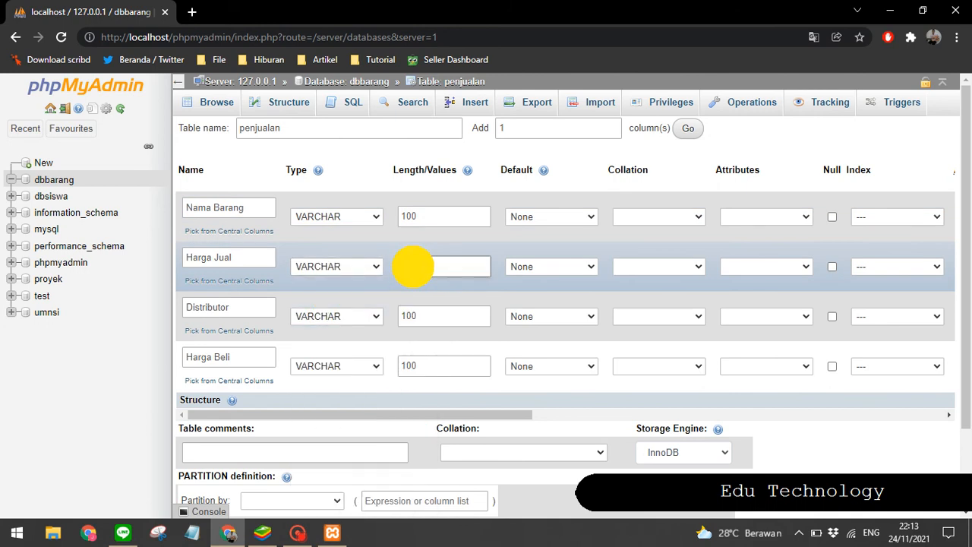
pyautogui.write('100')
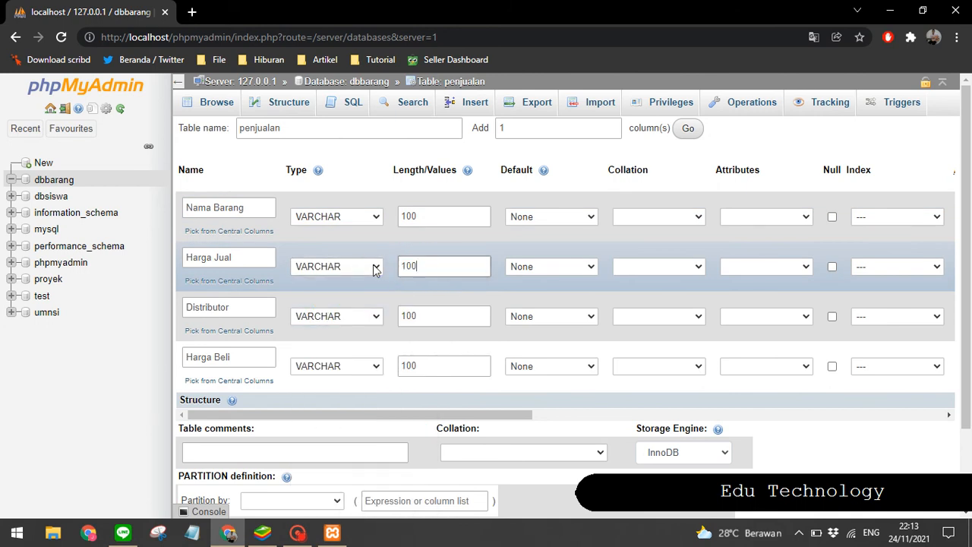
pyautogui.click(401, 379)
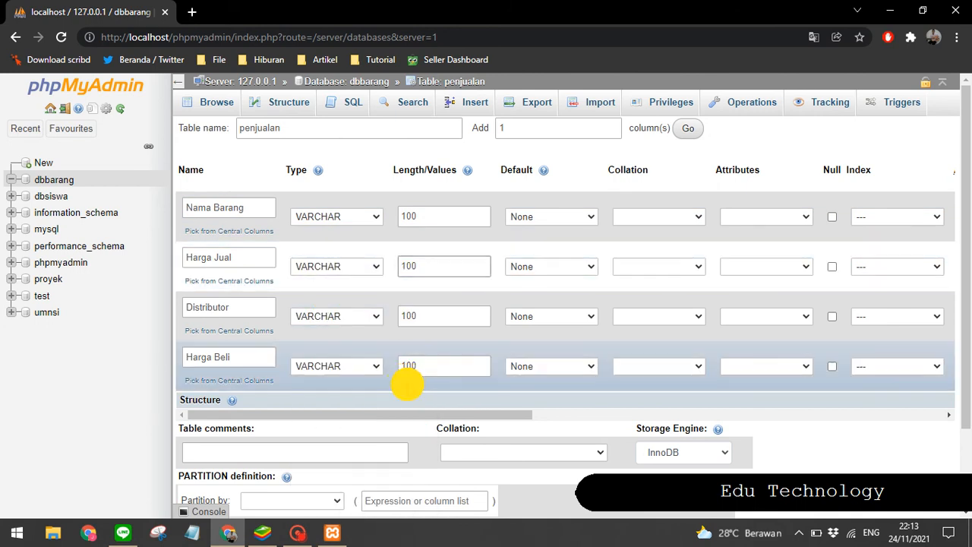
pyautogui.click(386, 416)
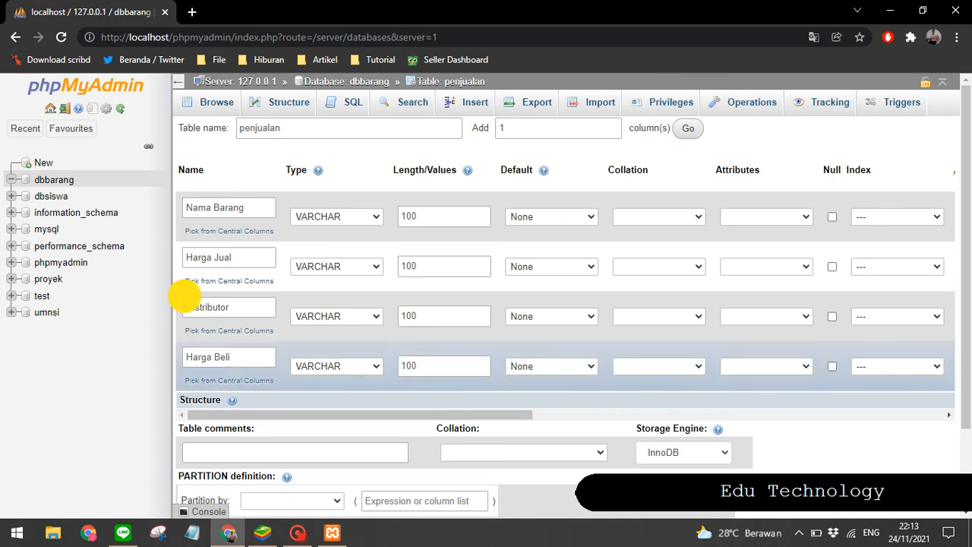
pyautogui.click(246, 211)
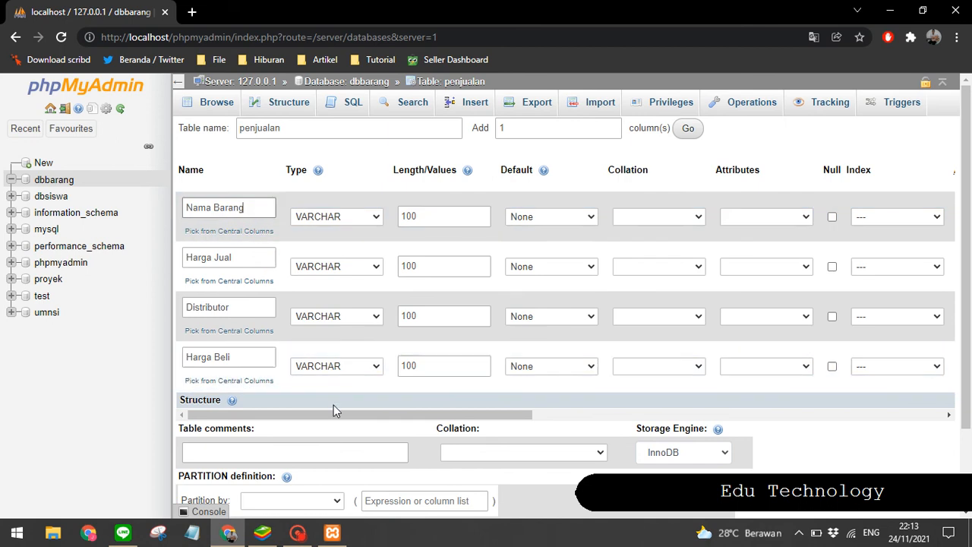
# Step: Make the Nama Barang column the PRIMARY index and confirm the Add index dialog
pyautogui.moveTo(339, 416)
pyautogui.mouseDown()
pyautogui.moveTo(448, 413)
pyautogui.moveTo(340, 410)
pyautogui.mouseUp()
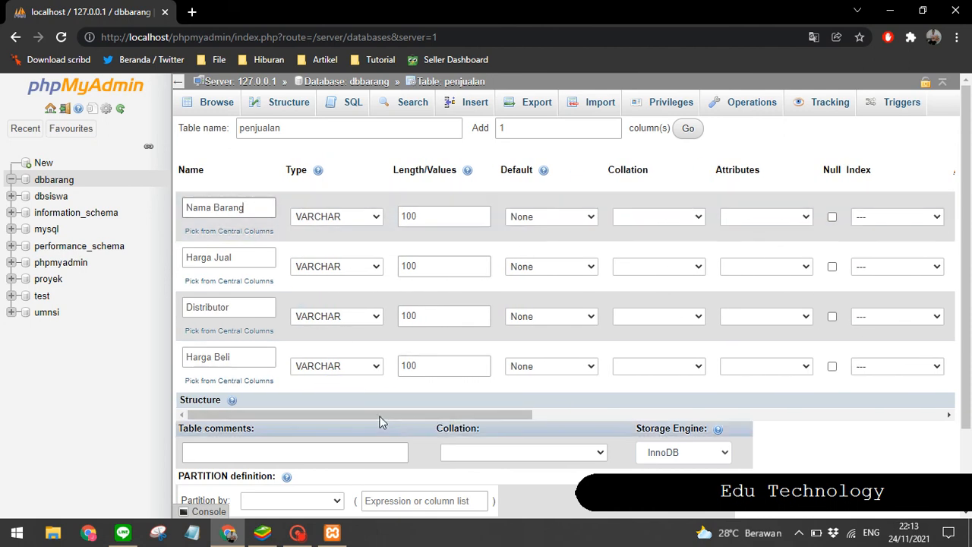
pyautogui.moveTo(378, 415); pyautogui.dragTo(570, 415)
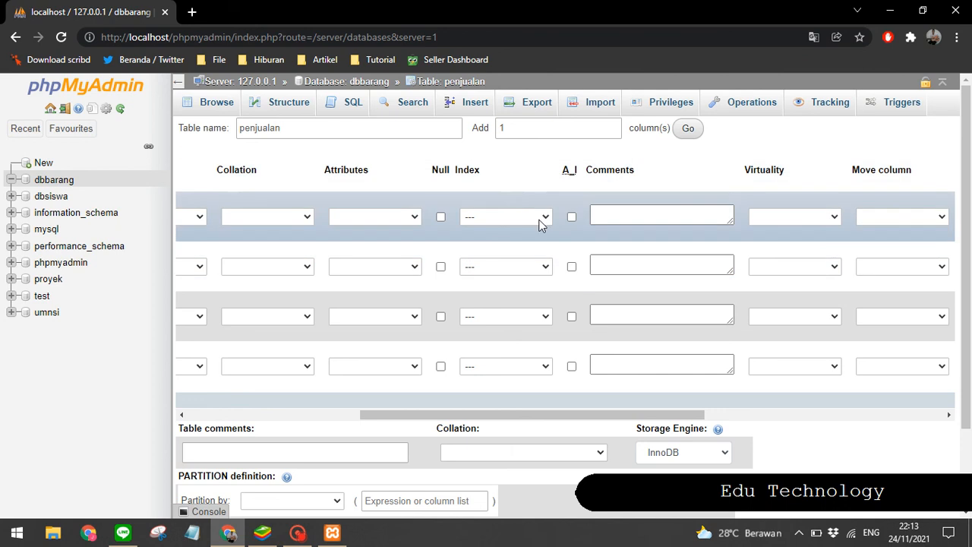
pyautogui.click(539, 218)
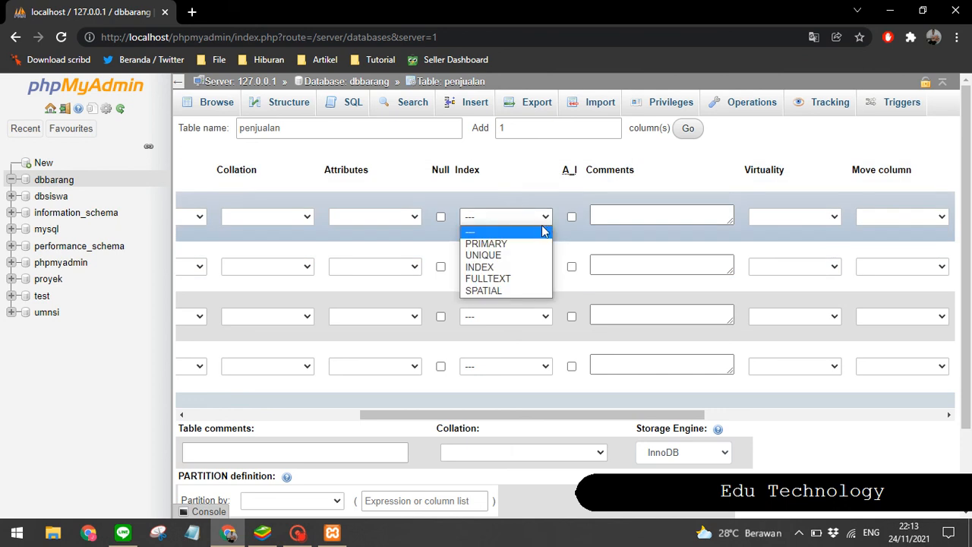
pyautogui.click(483, 243)
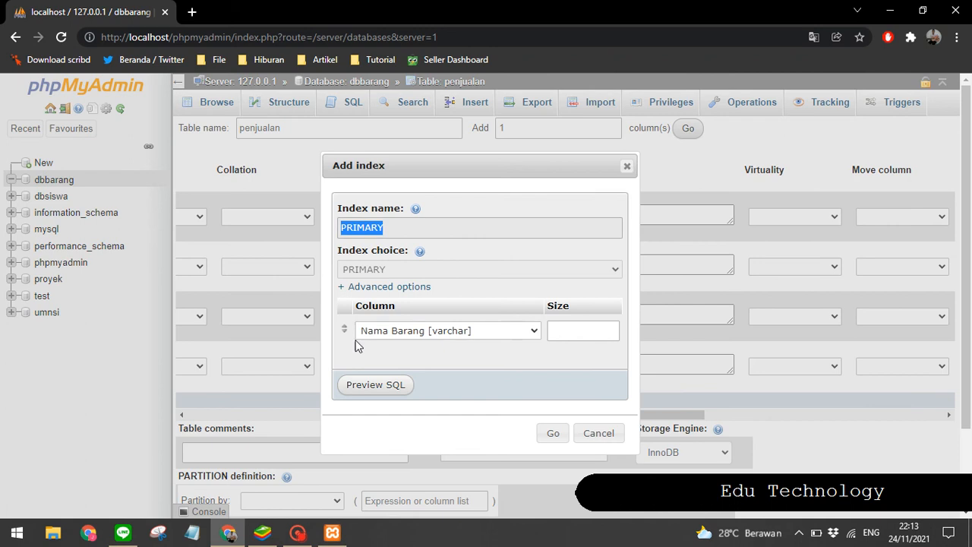
pyautogui.click(548, 433)
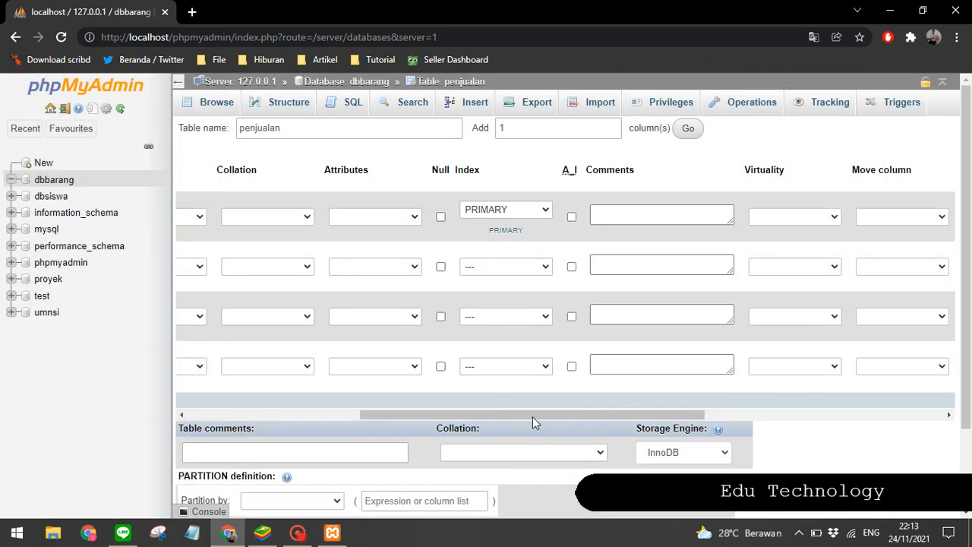
pyautogui.moveTo(533, 417); pyautogui.dragTo(228, 404)
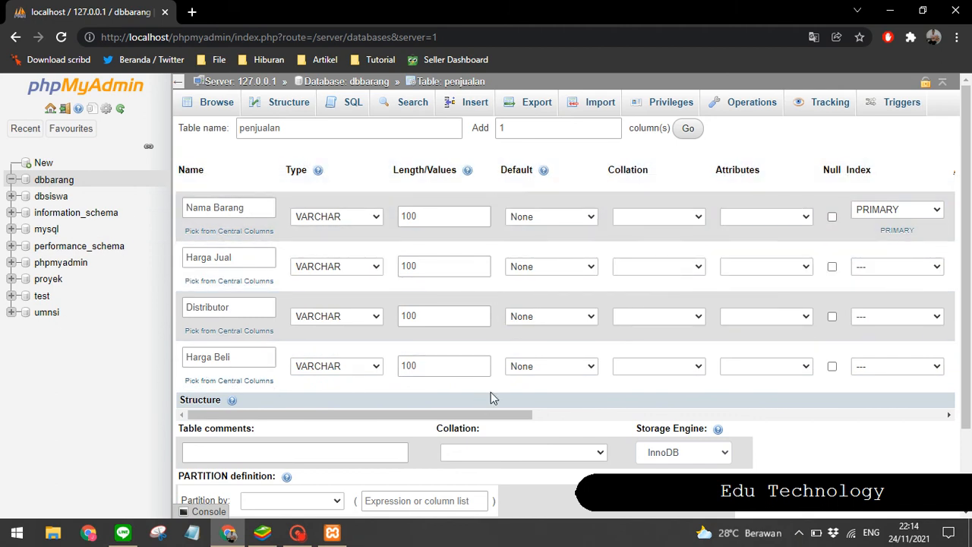
# Step: Save the penjualan table structure
pyautogui.scroll(-2, 622, 316)
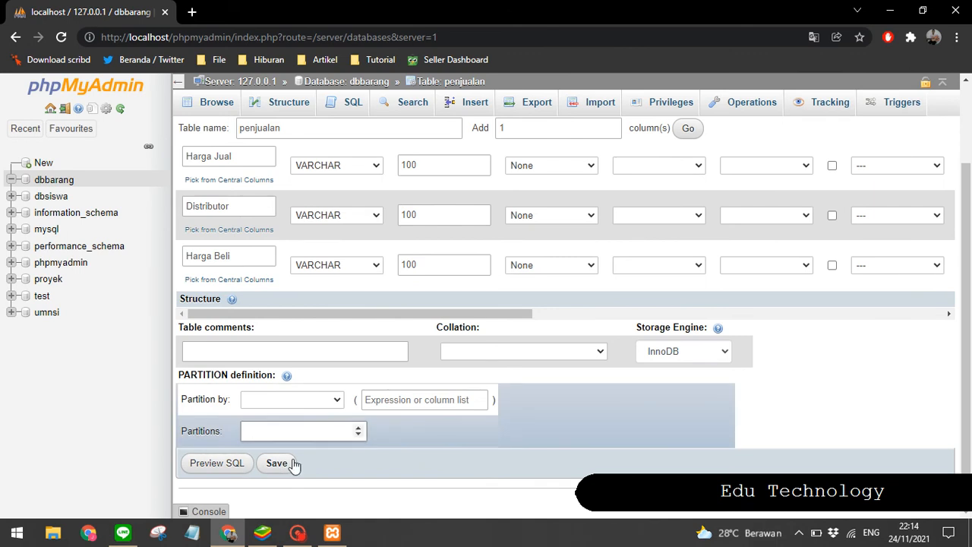
pyautogui.click(270, 462)
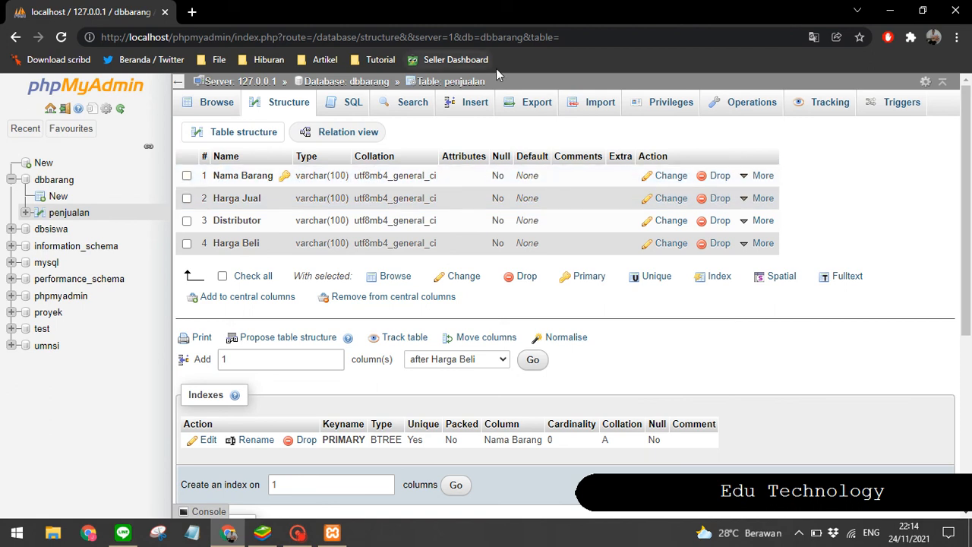
# Step: Open the insert form for the penjualan table and enter Kunci as the Nama Barang value
pyautogui.click(461, 106)
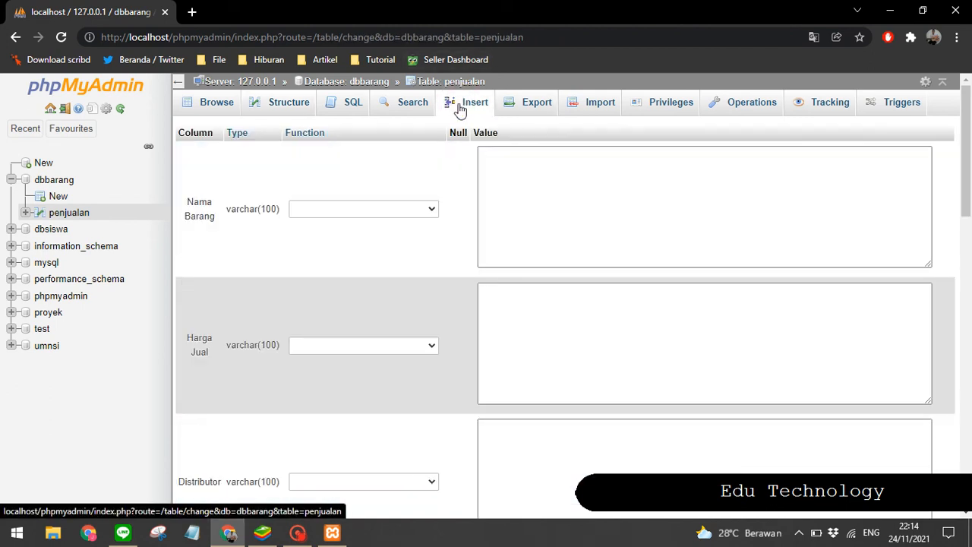
pyautogui.click(529, 200)
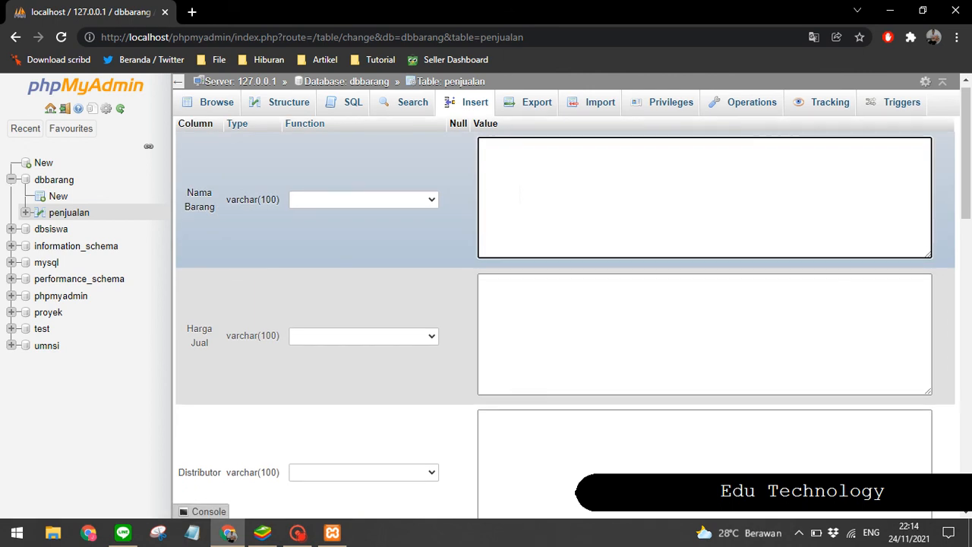
pyautogui.scroll(-5, 529, 199)
pyautogui.scroll(2, 514, 228)
pyautogui.scroll(-3, 514, 227)
pyautogui.scroll(2, 515, 228)
pyautogui.click(514, 182)
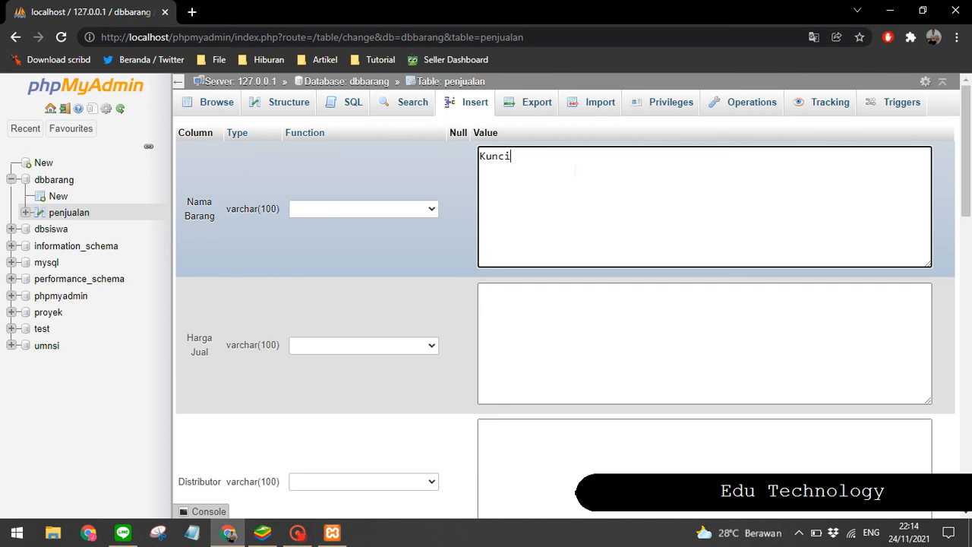
pyautogui.write('Kunci')
# Step: Enter 10000 as Harga Jual and PT. Kunci Sejahtera as Distributor
pyautogui.click(509, 347)
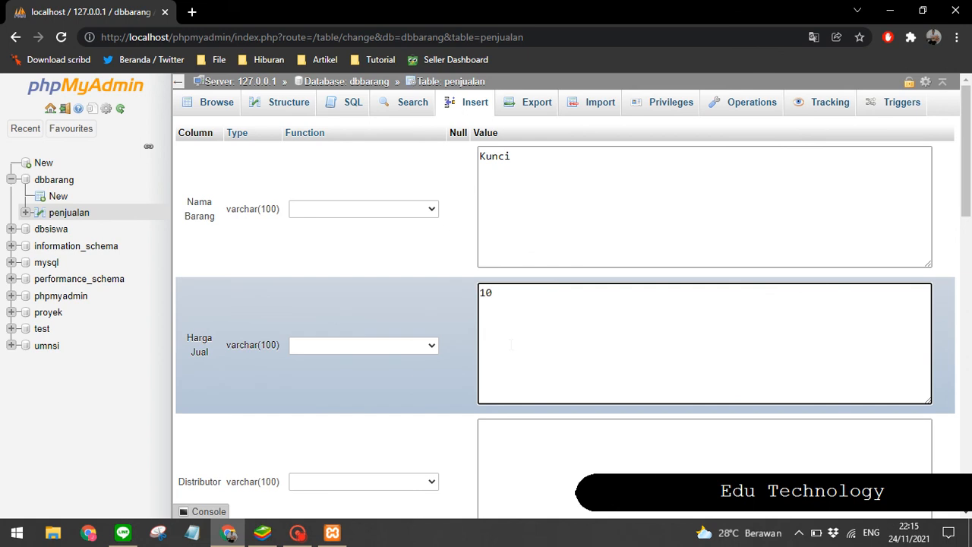
pyautogui.click(516, 462)
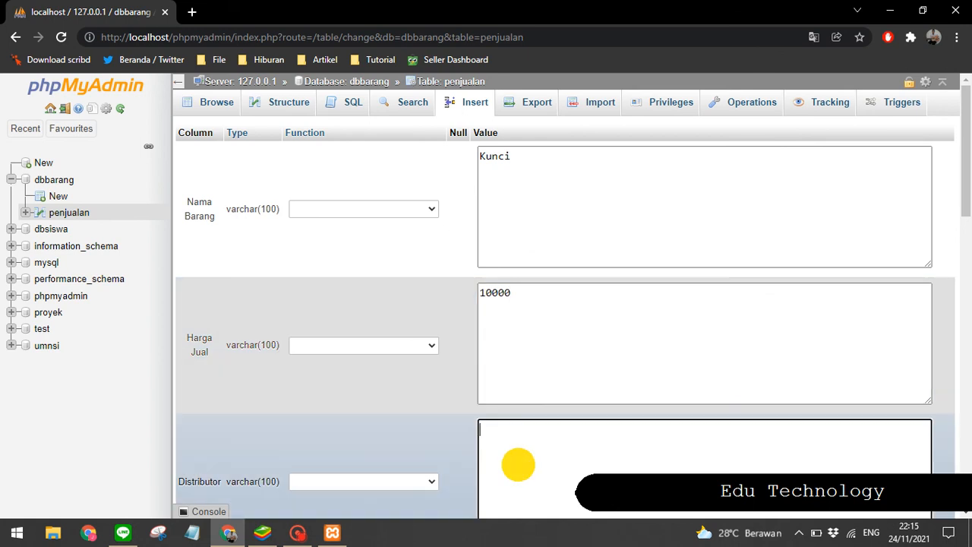
pyautogui.scroll(-2, 518, 464)
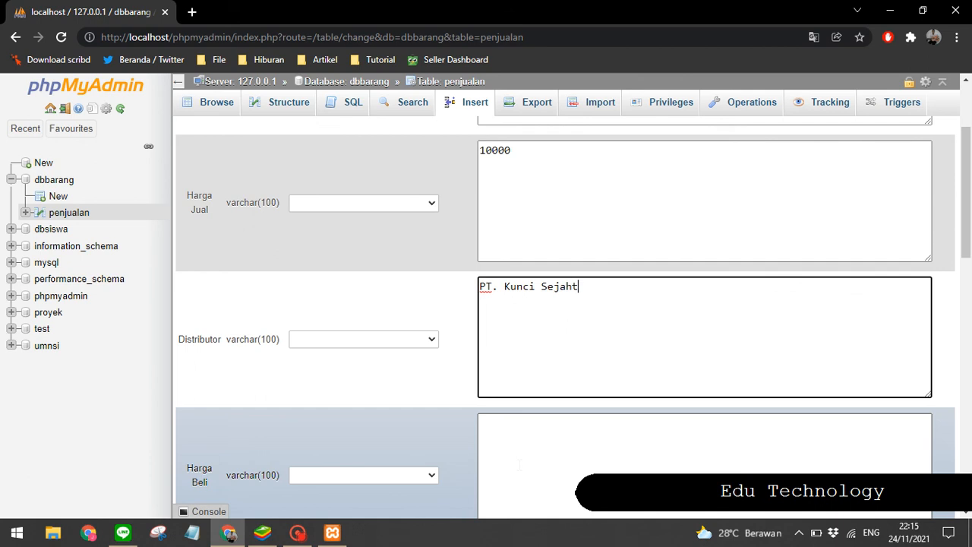
# Step: Enter 8000 as the Harga Beli value
pyautogui.click(520, 464)
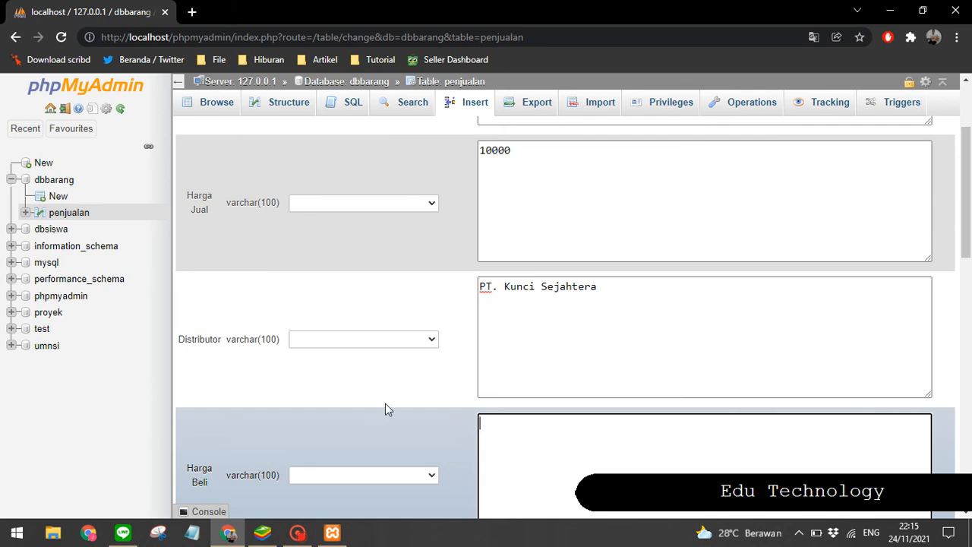
pyautogui.scroll(-1, 343, 385)
pyautogui.scroll(1, 342, 384)
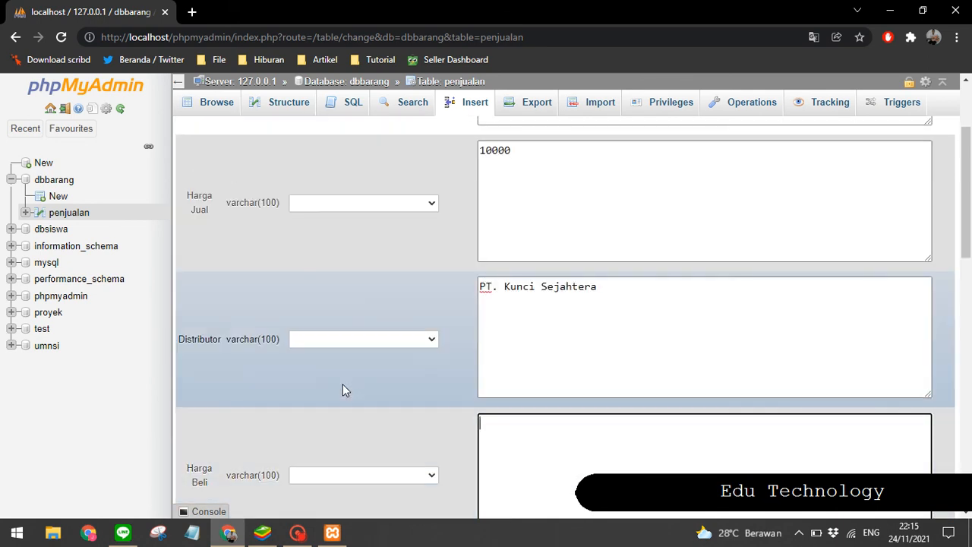
pyautogui.write('8000')
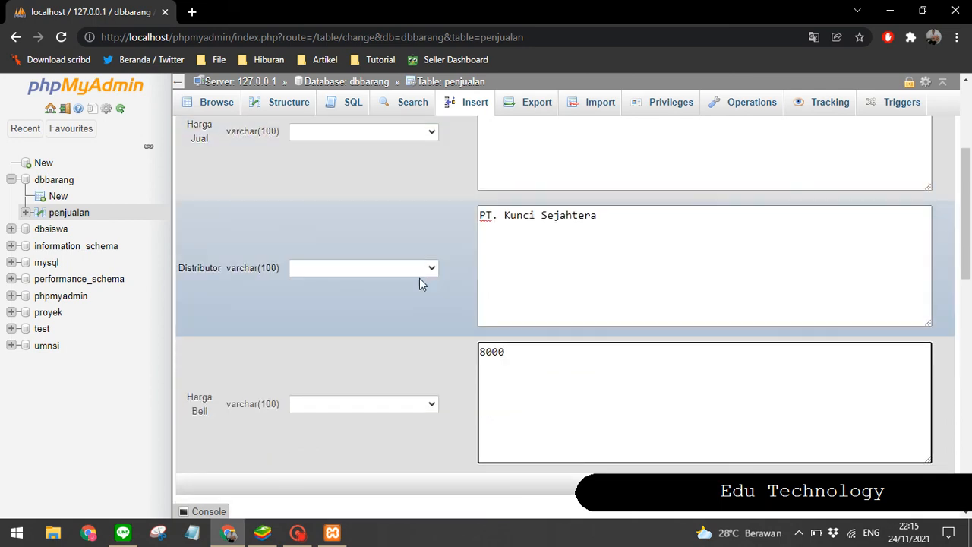
pyautogui.scroll(-3, 421, 282)
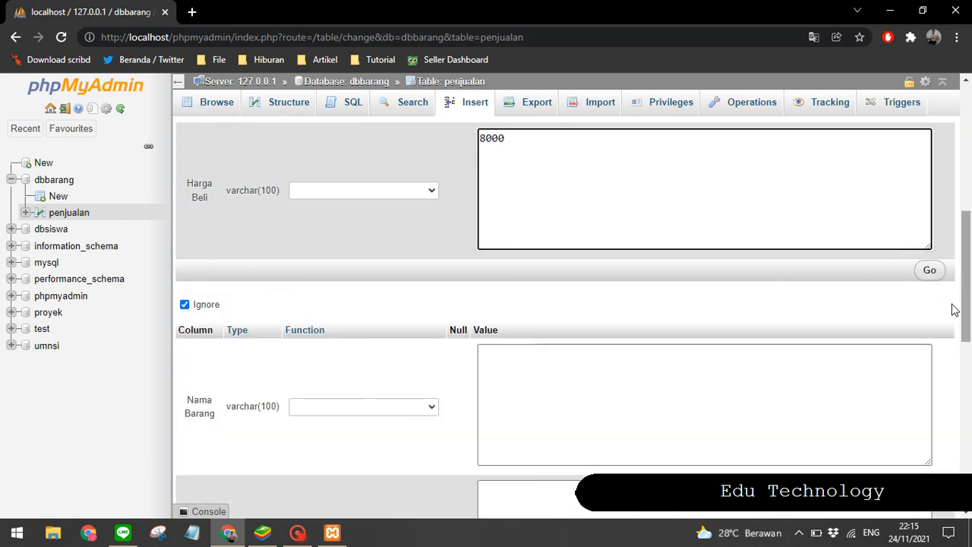
# Step: Submit the new Kunci row to the penjualan table and review the generated INSERT statement
pyautogui.click(930, 271)
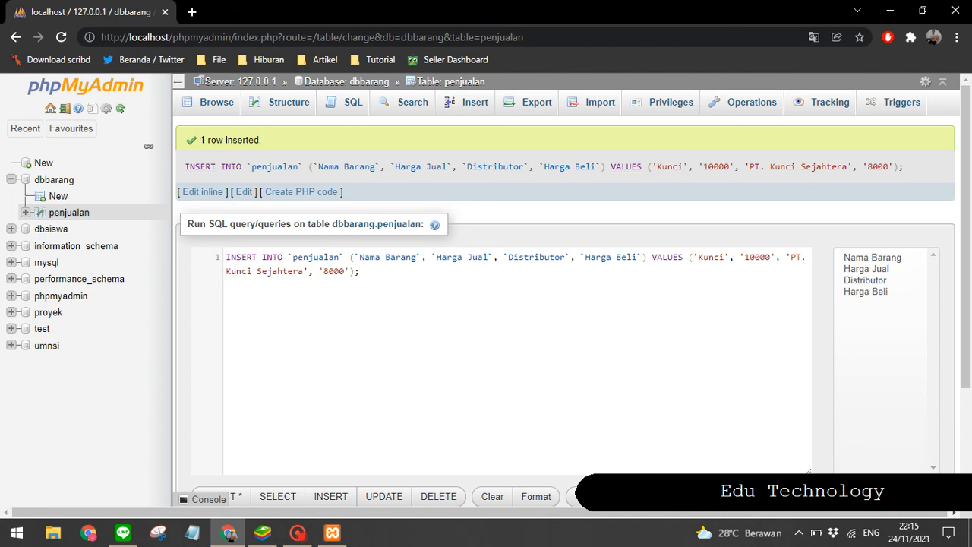
pyautogui.moveTo(230, 259); pyautogui.dragTo(296, 261)
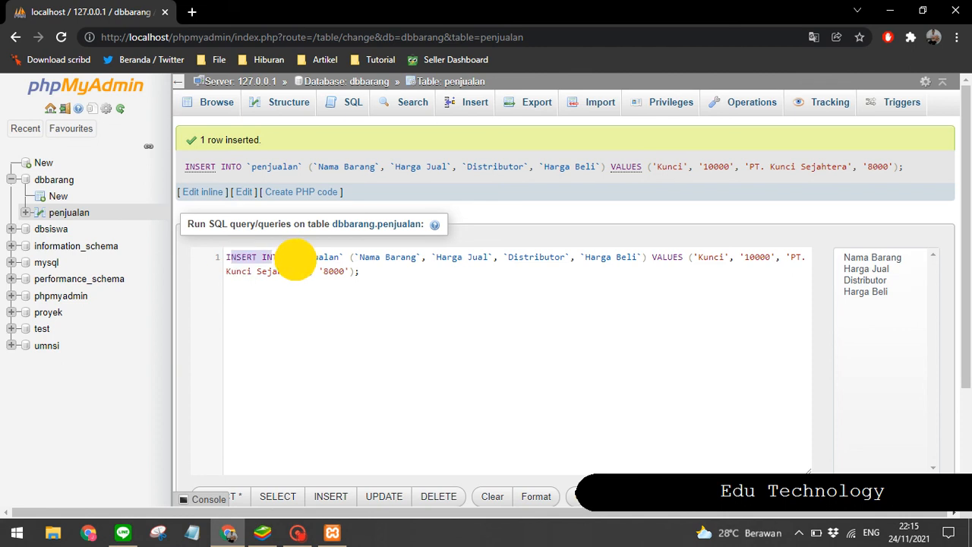
pyautogui.click(334, 263)
pyautogui.moveTo(231, 273); pyautogui.dragTo(209, 259)
pyautogui.click(366, 277)
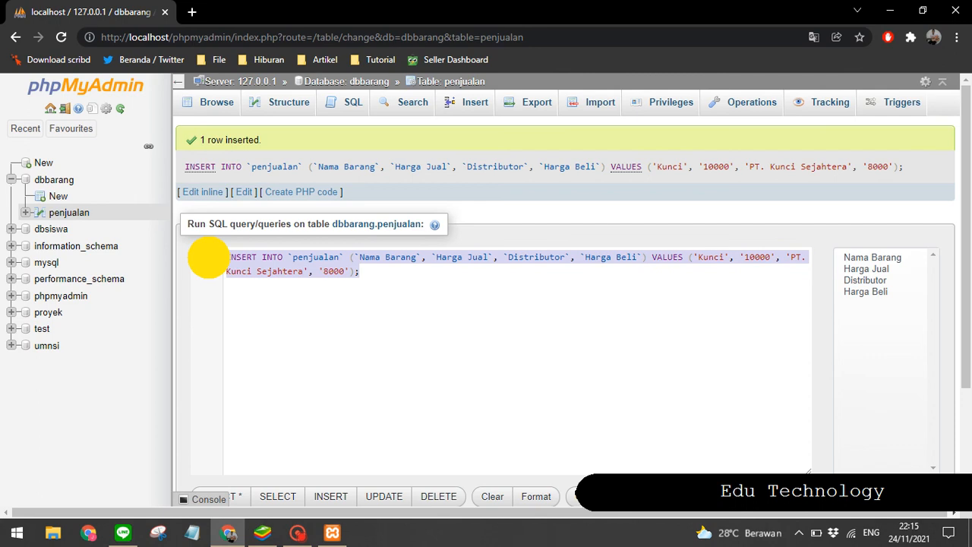
pyautogui.click(298, 269)
pyautogui.scroll(-1, 300, 278)
pyautogui.scroll(1, 300, 283)
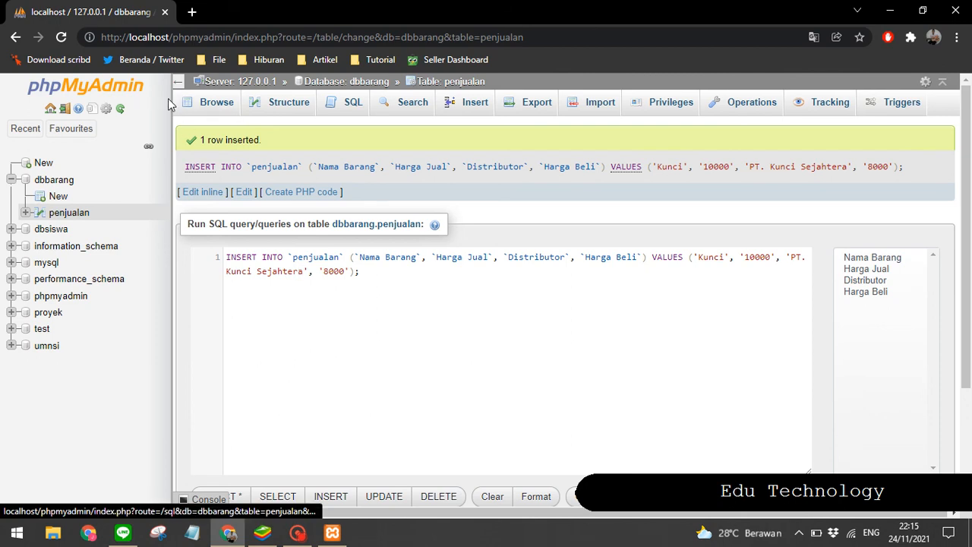
# Step: Browse the rows stored in the penjualan table
pyautogui.click(207, 106)
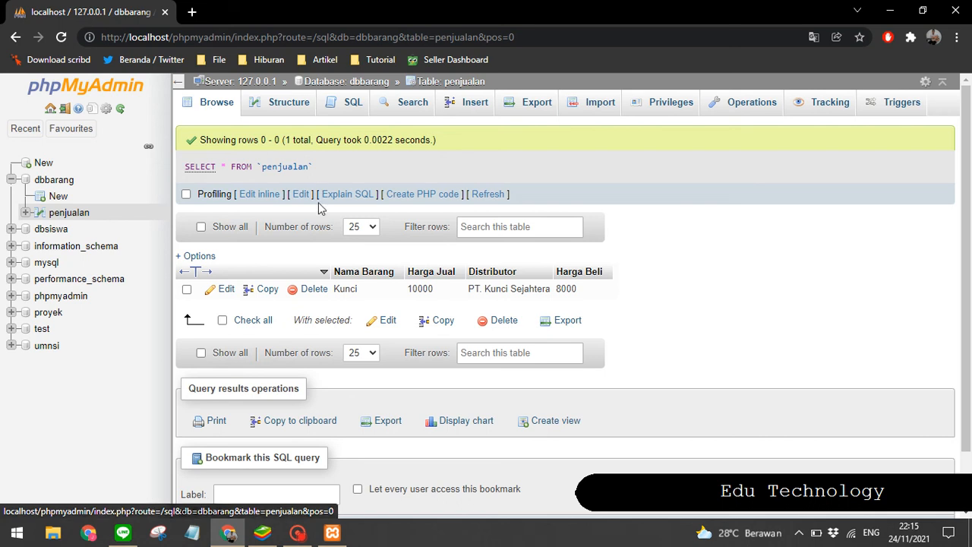
pyautogui.scroll(-1, 309, 235)
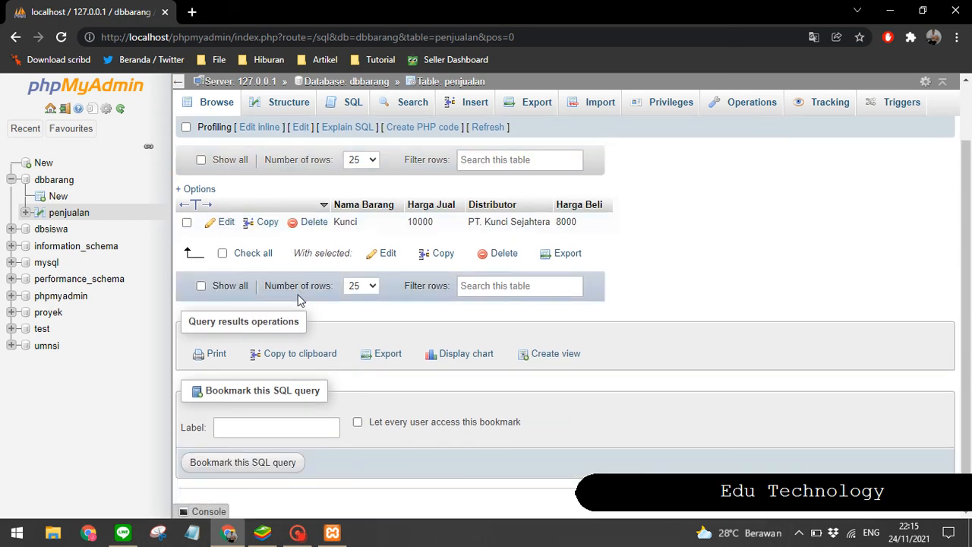
pyautogui.click(725, 292)
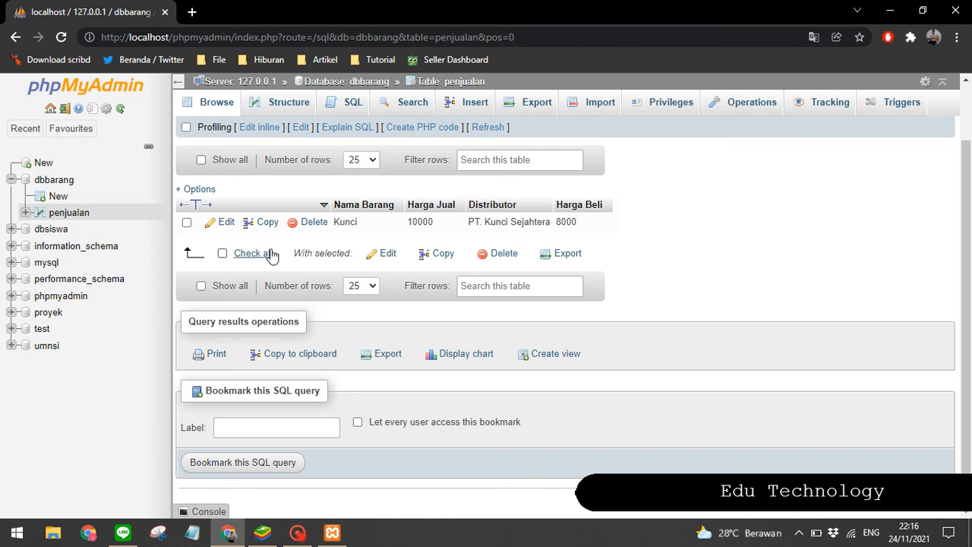
# Step: Delete the Kunci row from the penjualan table and confirm the deletion
pyautogui.click(352, 221)
pyautogui.moveTo(353, 221); pyautogui.dragTo(463, 223)
pyautogui.click(449, 221)
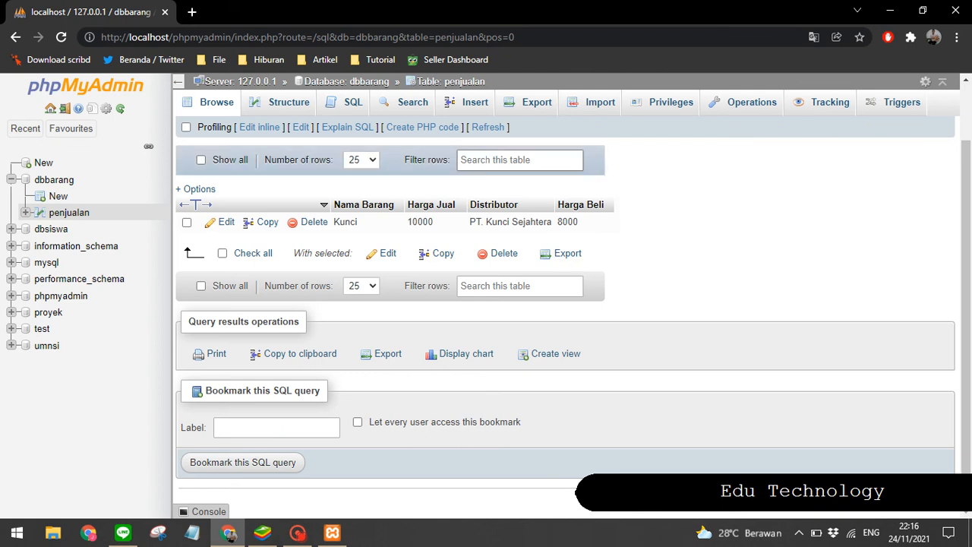
pyautogui.click(308, 223)
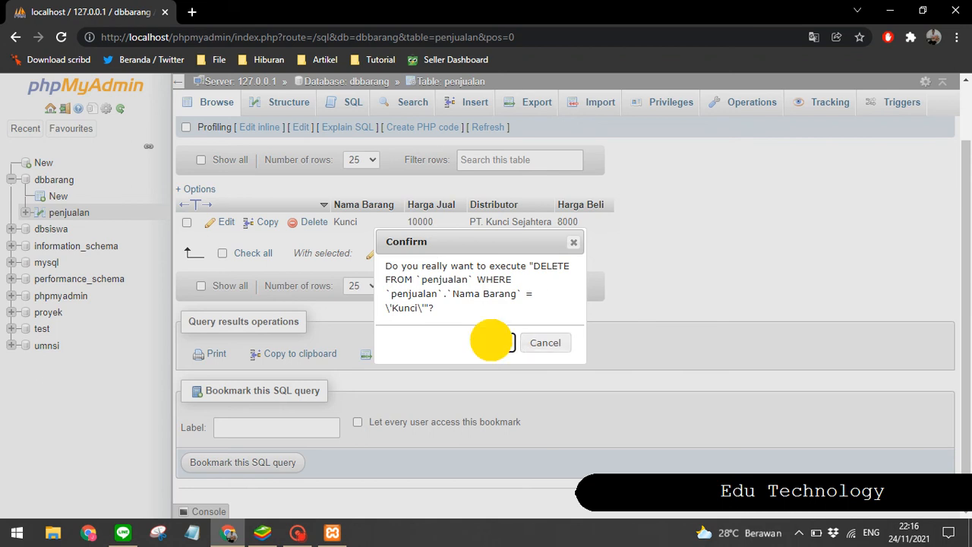
pyautogui.click(496, 343)
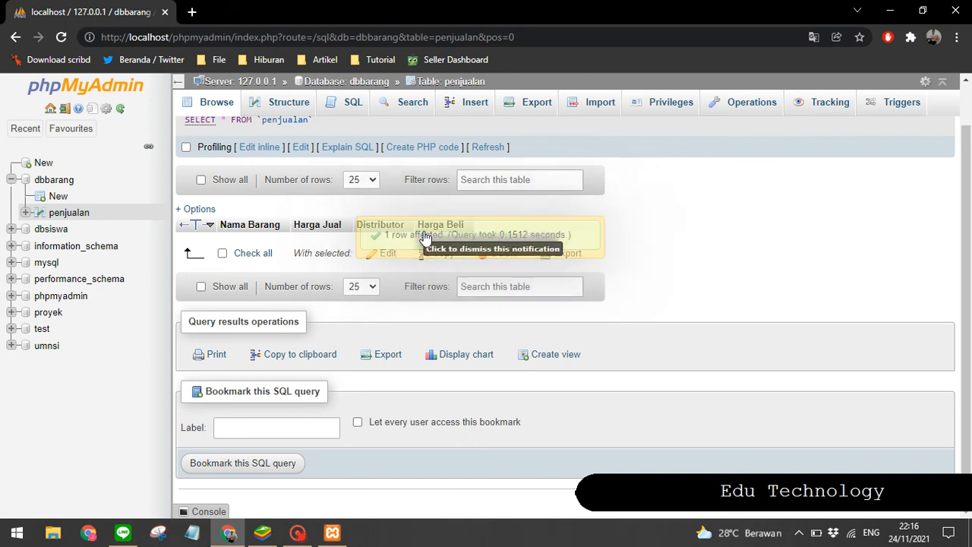
# Step: Open the insert form for the penjualan table and enter Meja as the Nama Barang value
pyautogui.click(449, 107)
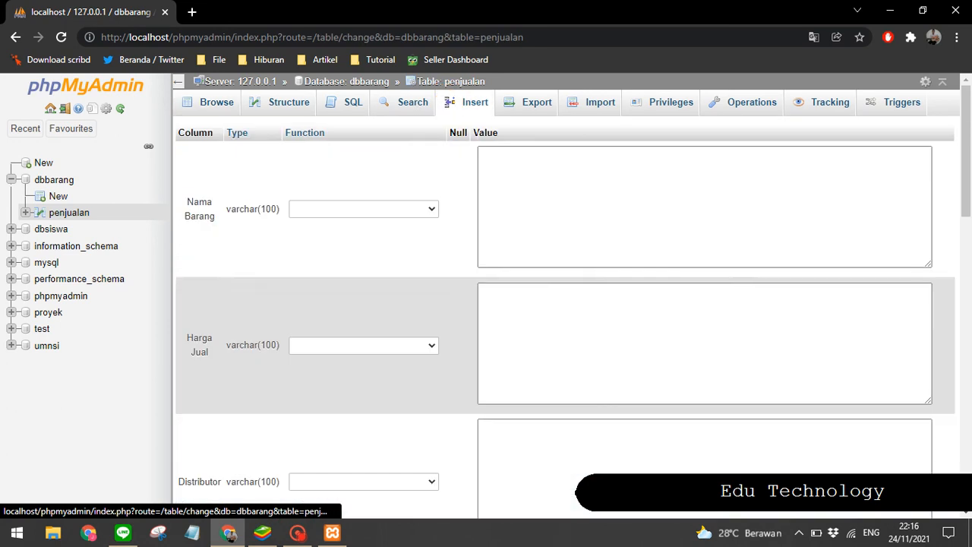
pyautogui.click(529, 181)
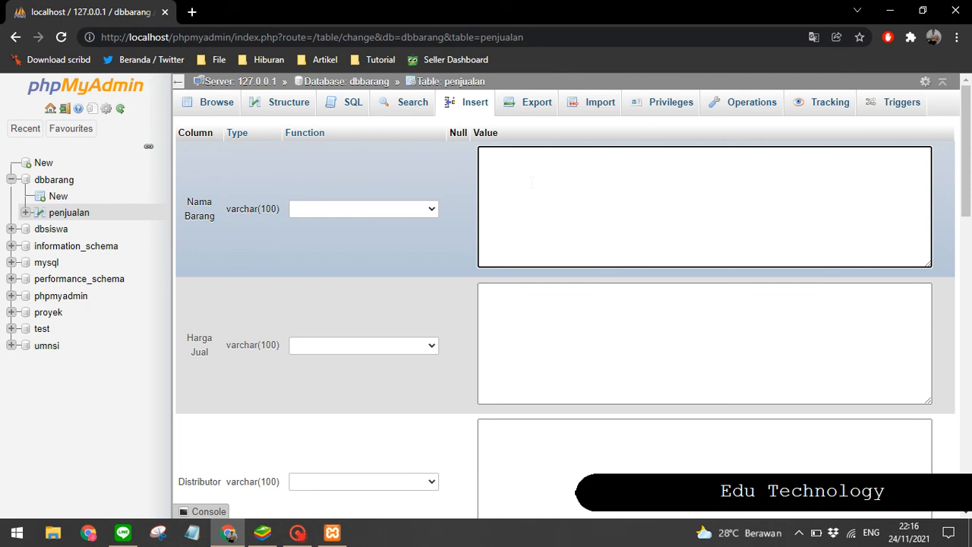
pyautogui.write('Meja')
# Step: Enter 200000 as Harga Jual and PT. Meja Meju as Distributor
pyautogui.click(530, 309)
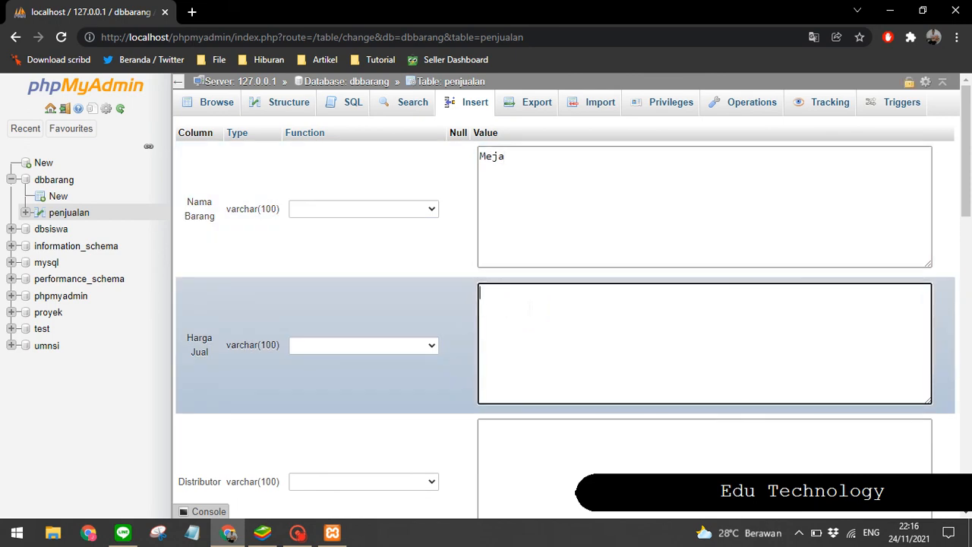
pyautogui.write('200000')
pyautogui.click(532, 462)
pyautogui.write('P')
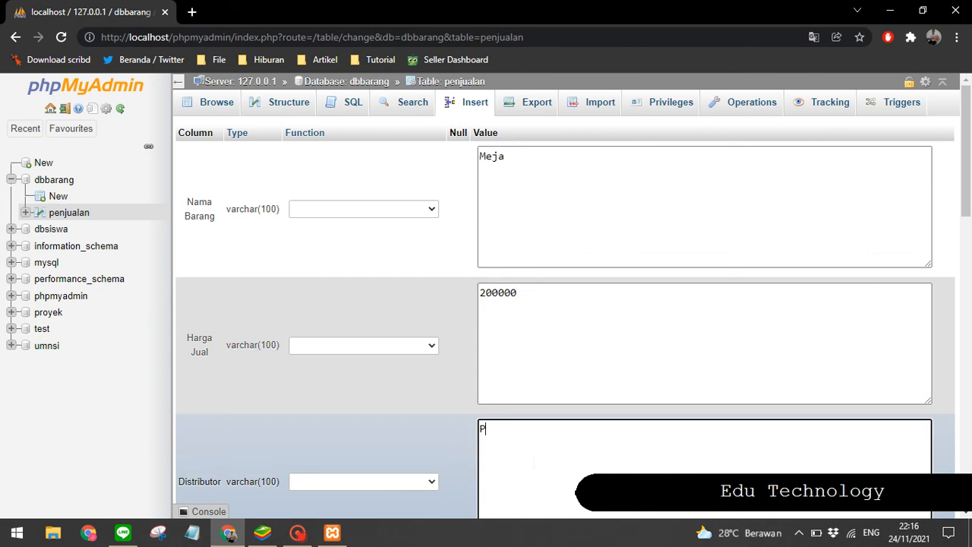
pyautogui.write('T. Meja Meju')
# Step: Enter 150000 as Harga Beli, insert the Meja row, and browse the penjualan table's rows
pyautogui.scroll(-2, 534, 462)
pyautogui.click(527, 445)
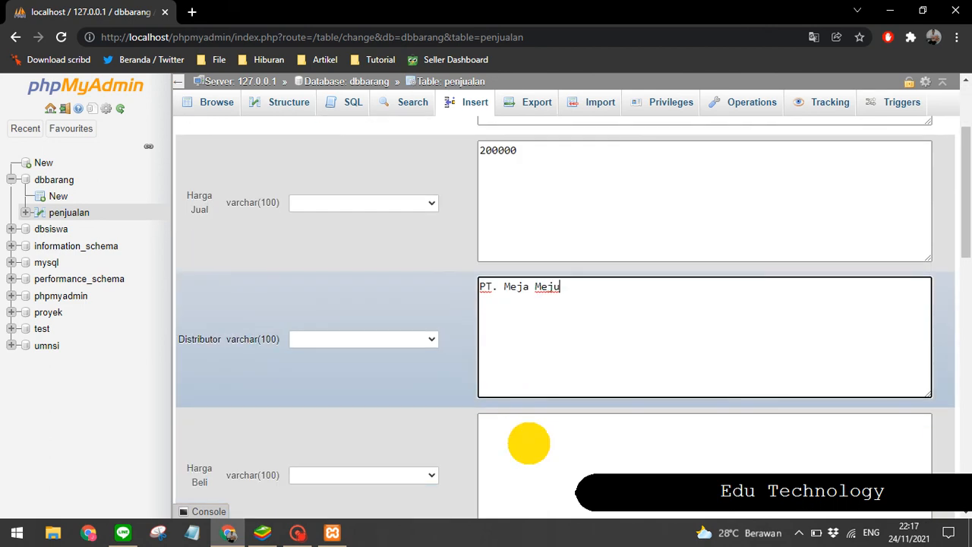
pyautogui.write('1')
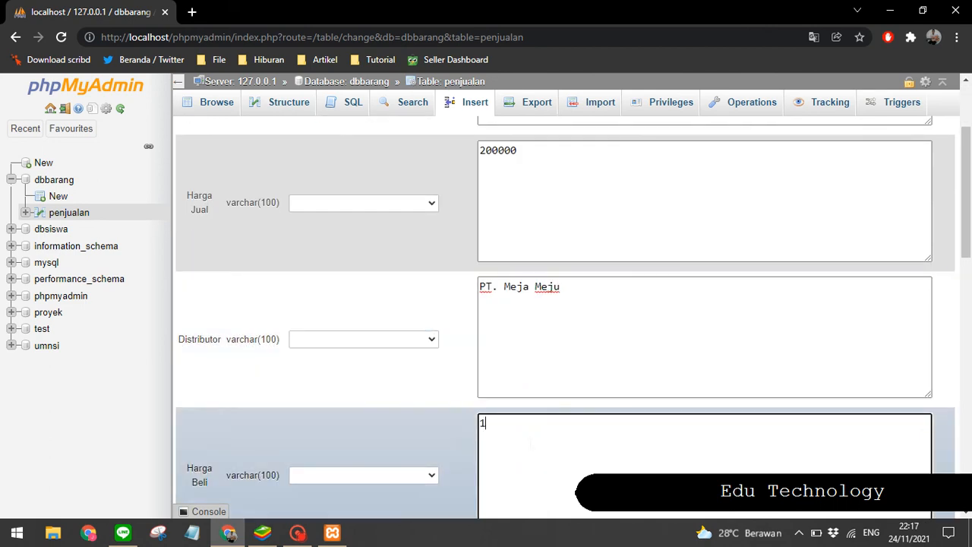
pyautogui.write('50000')
pyautogui.scroll(-4, 562, 319)
pyautogui.click(932, 270)
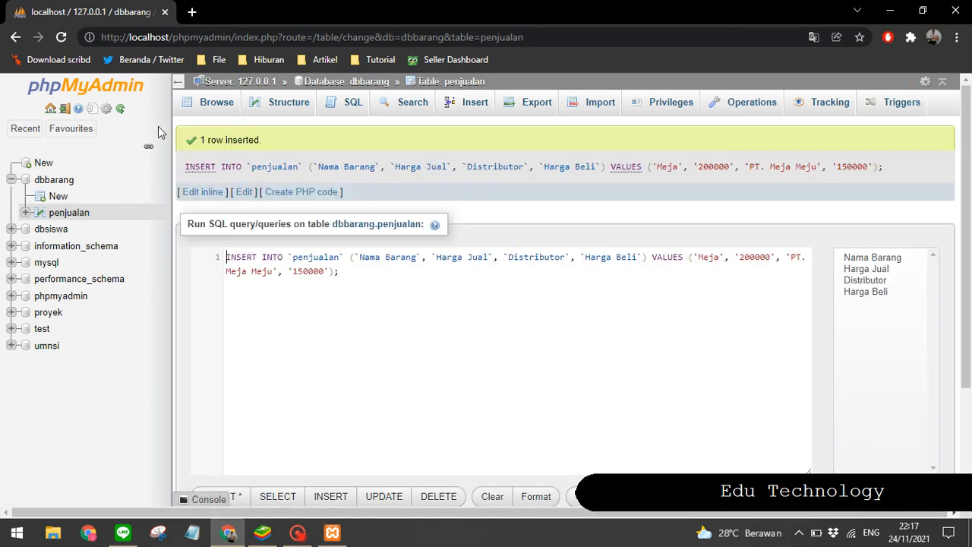
pyautogui.click(210, 102)
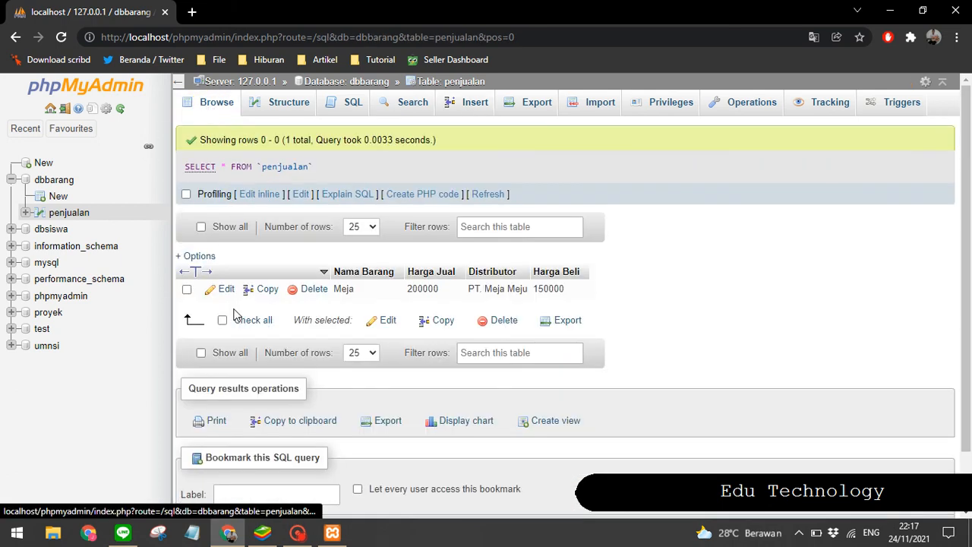